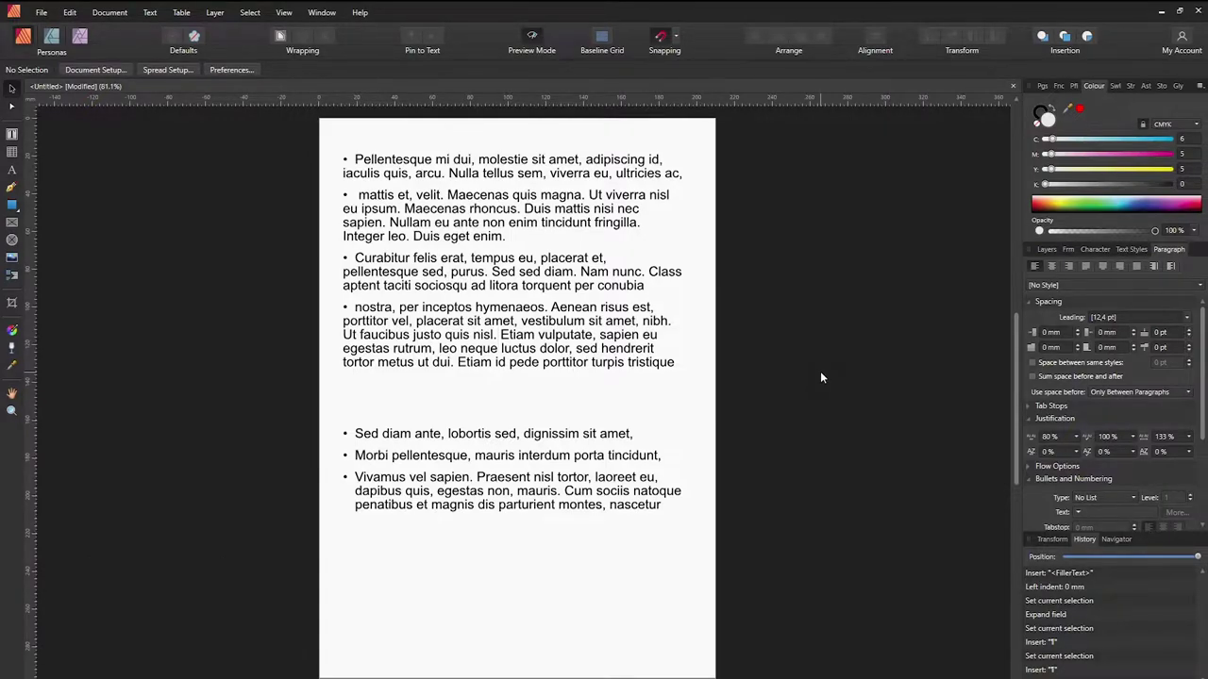
# Widen the upper bulleted text frame by dragging its right edge outward.
pyautogui.click(494, 282)
pyautogui.click(766, 306)
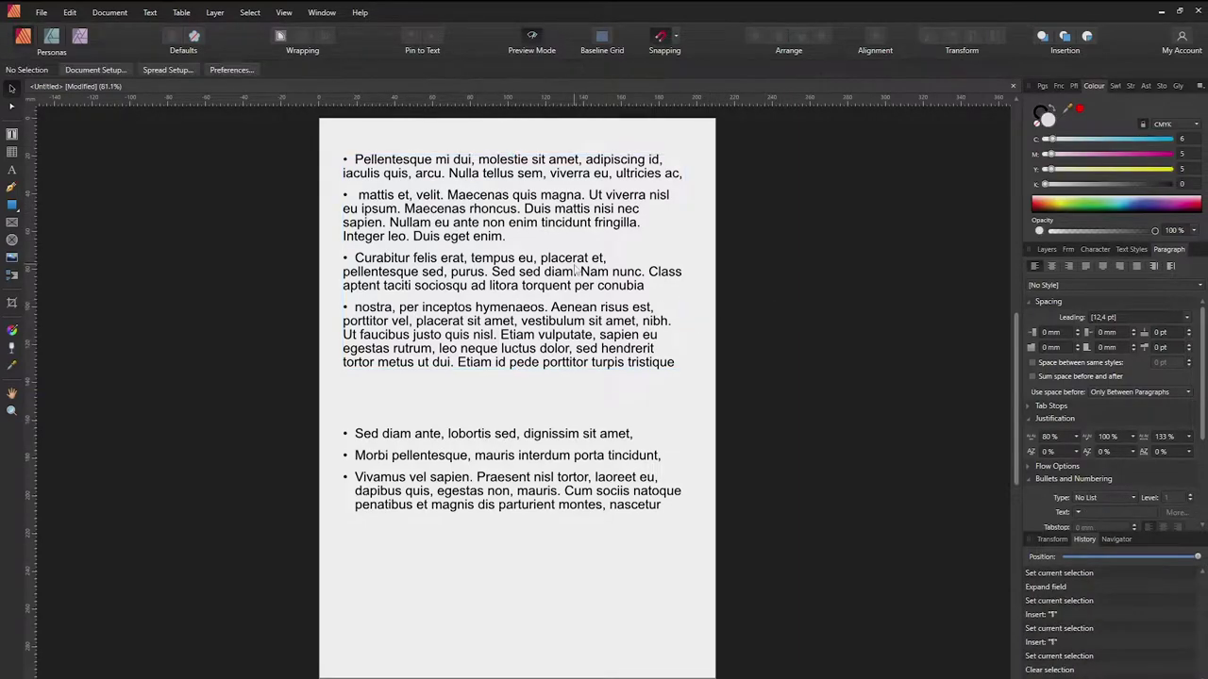
pyautogui.click(488, 240)
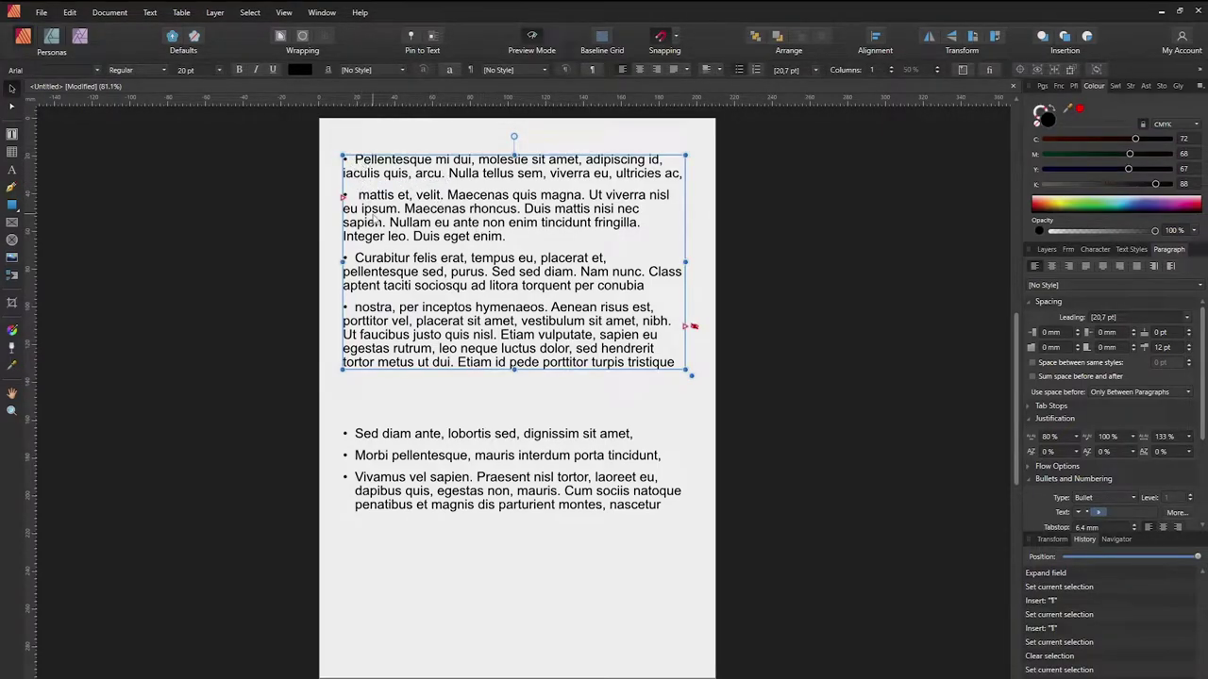
pyautogui.press('Escape')
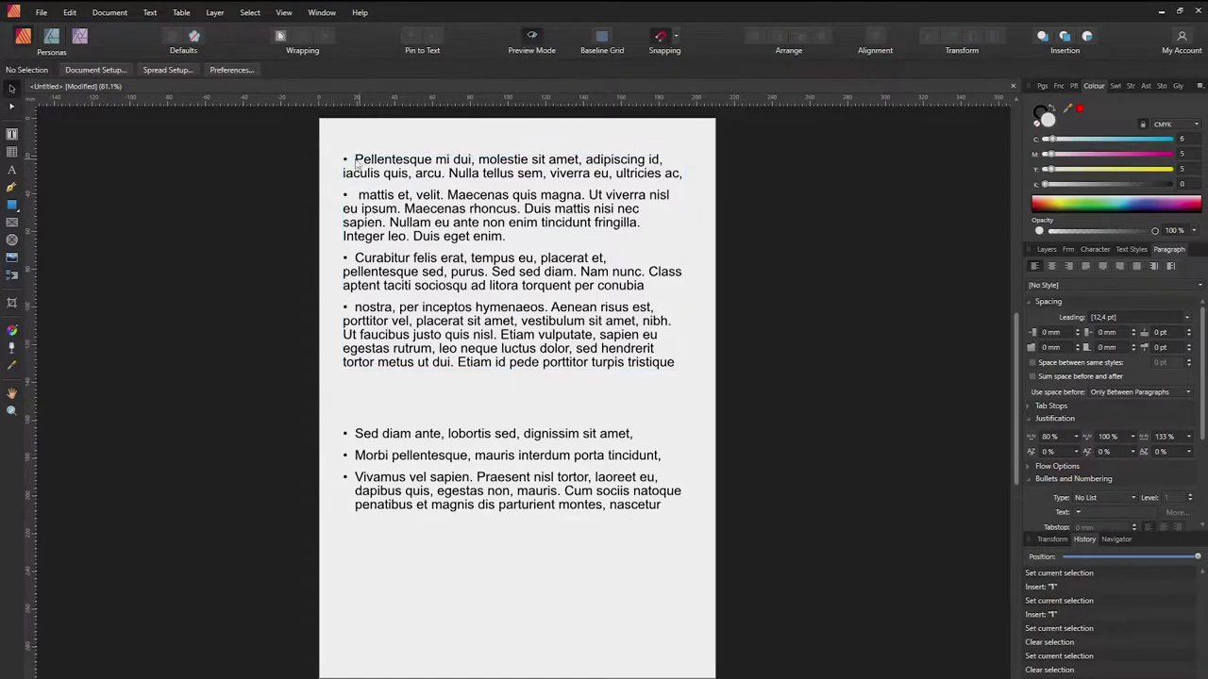
pyautogui.click(584, 268)
pyautogui.moveTo(690, 265); pyautogui.dragTo(1000, 262)
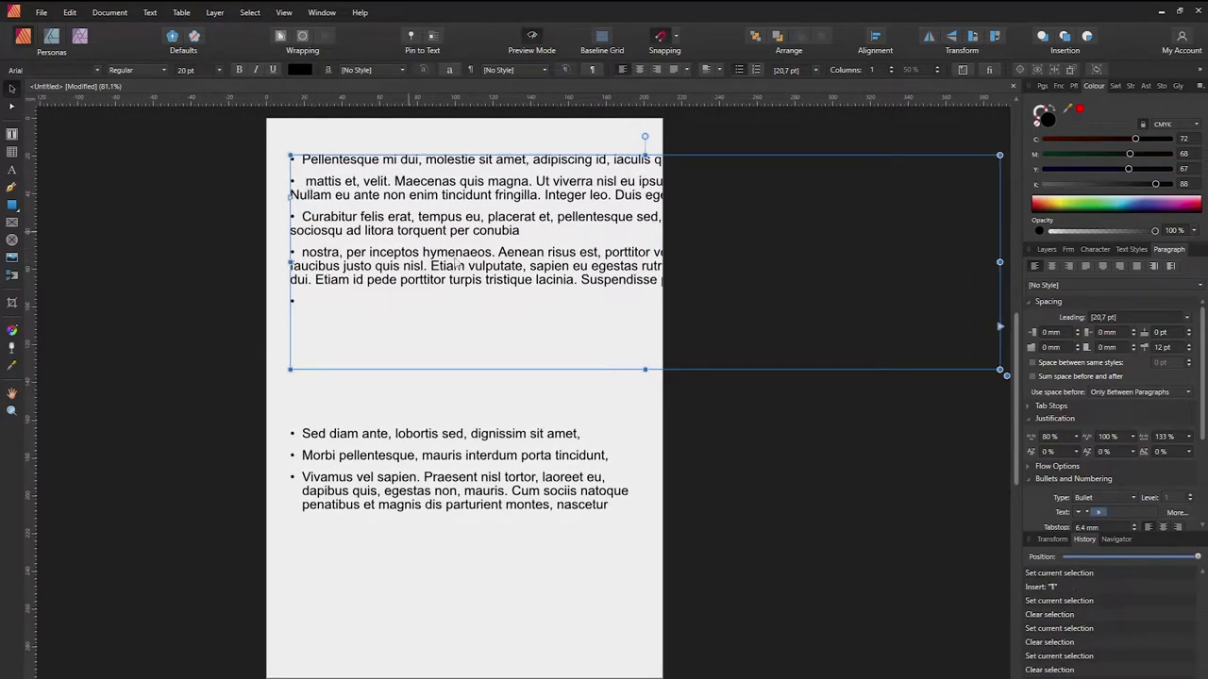
pyautogui.click(305, 183)
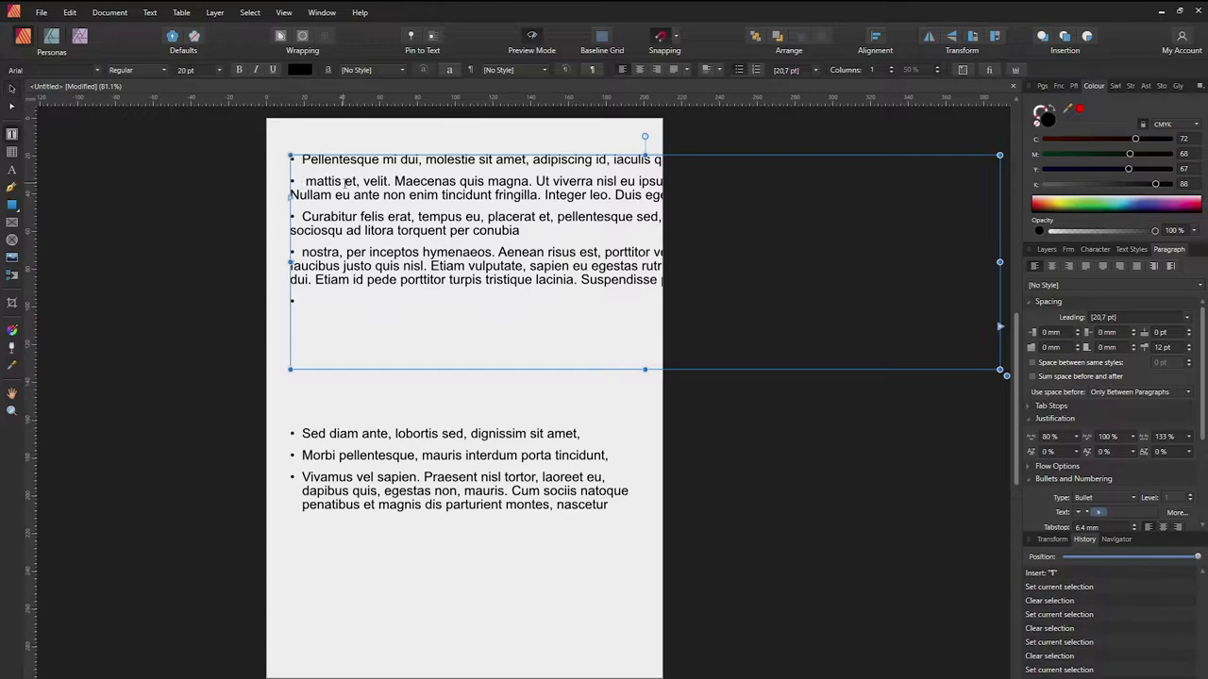
pyautogui.press('Escape')
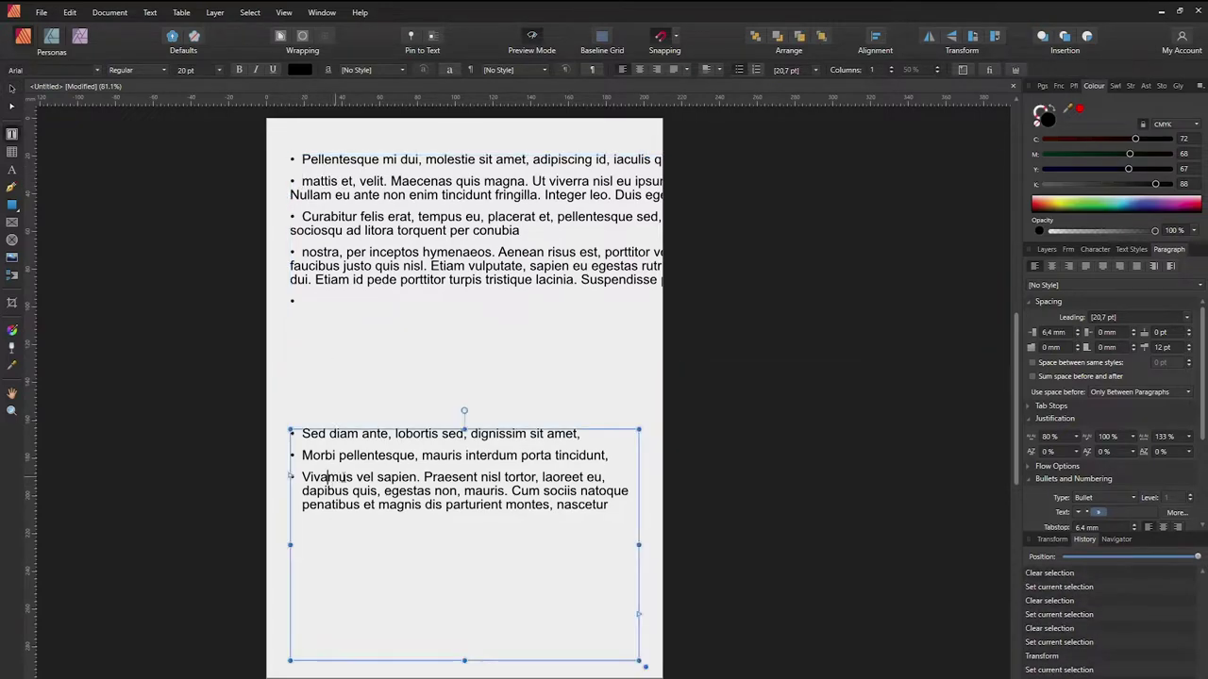
# Narrow the lower bulleted list frame so its lines wrap, then delete the upper frame.
pyautogui.click(332, 482)
pyautogui.moveTo(639, 545); pyautogui.dragTo(584, 534)
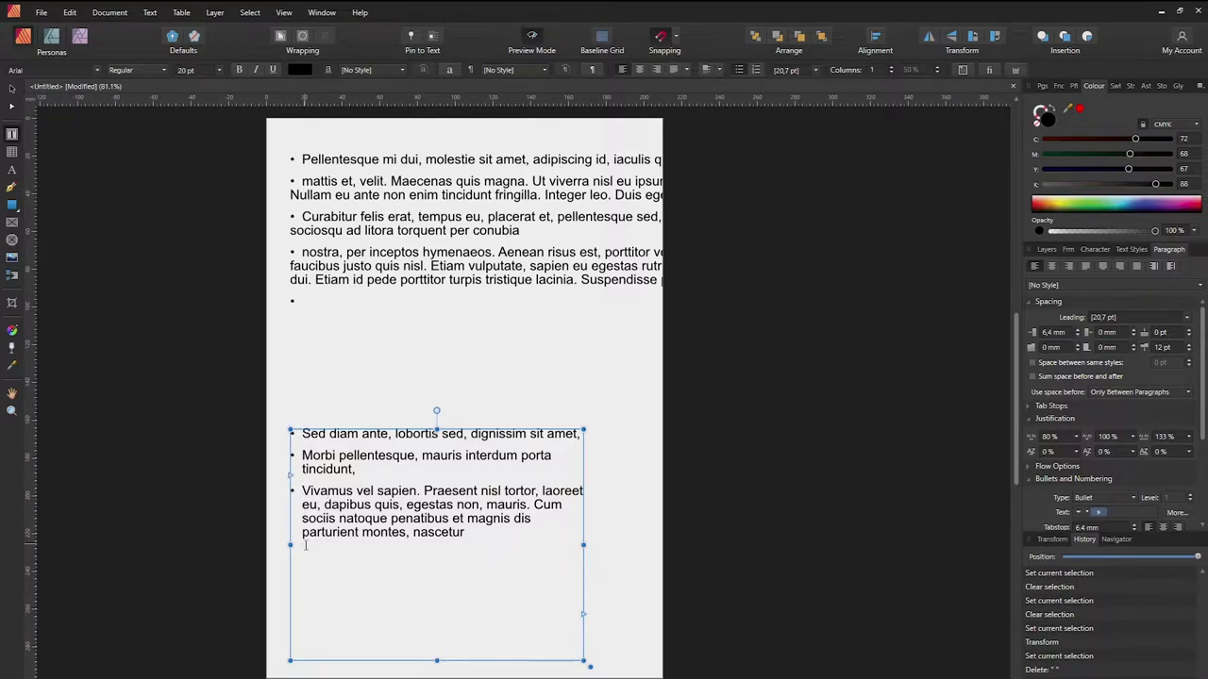
pyautogui.moveTo(583, 430); pyautogui.dragTo(567, 429)
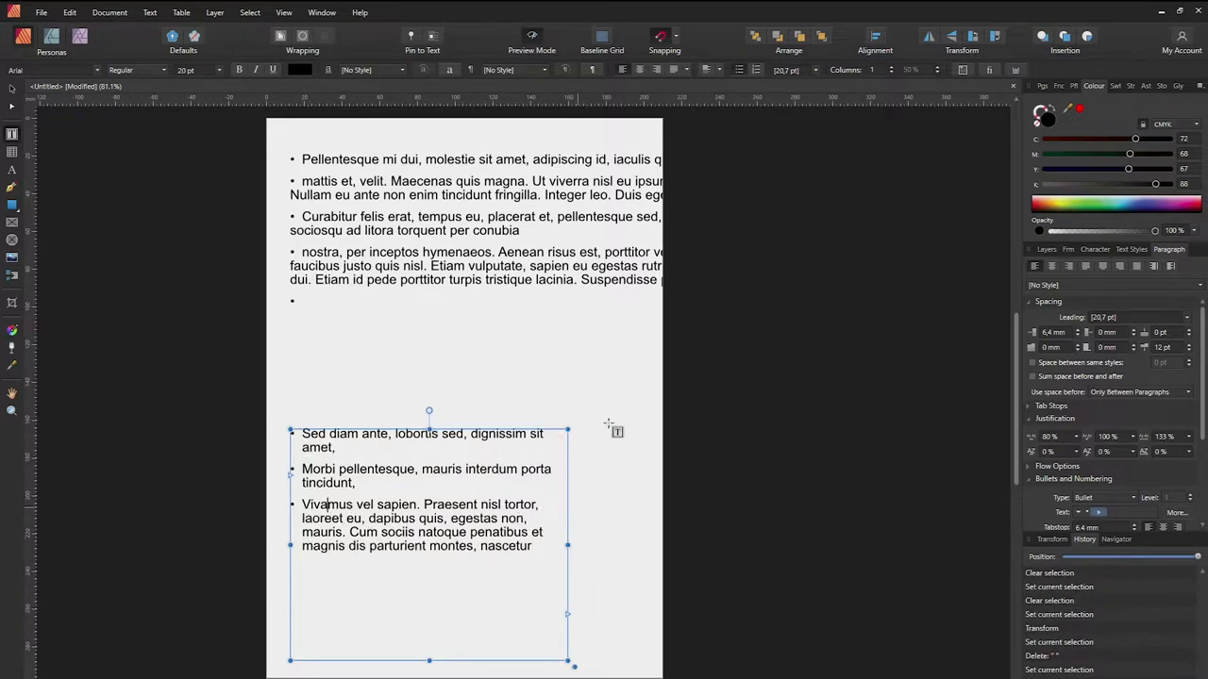
pyautogui.click(561, 340)
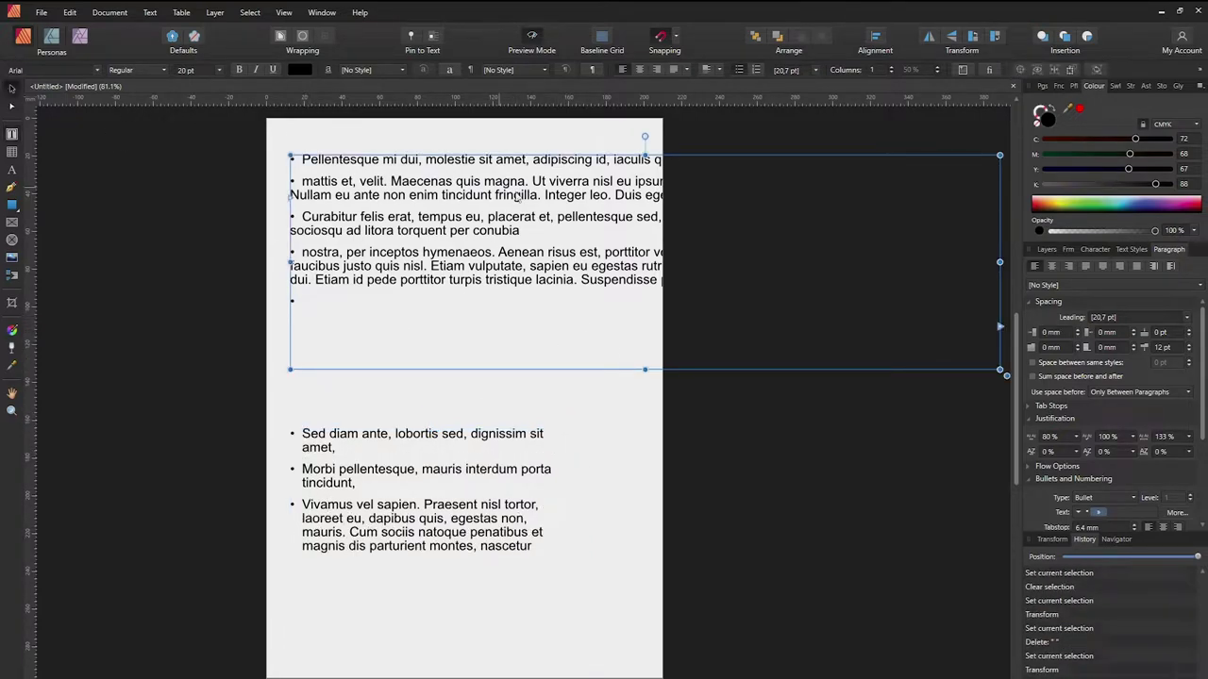
pyautogui.press('Delete')
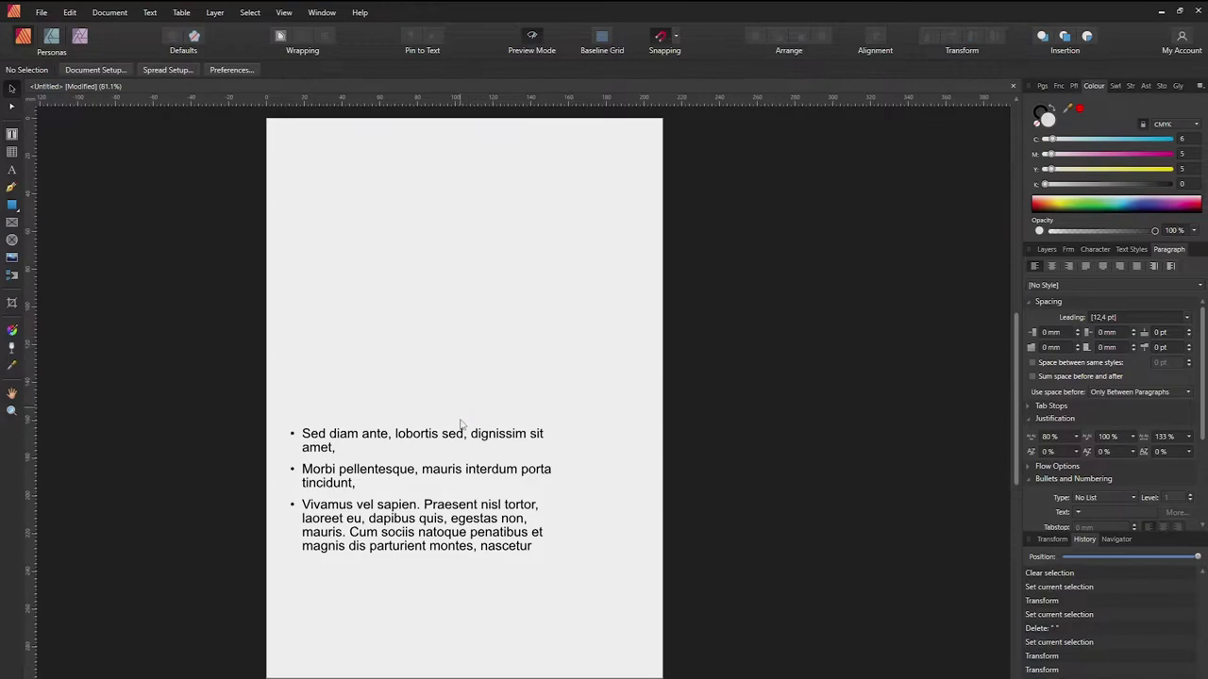
# Draw a new empty text frame near the page top with the Frame Text Tool and place the caret in it.
pyautogui.click(12, 136)
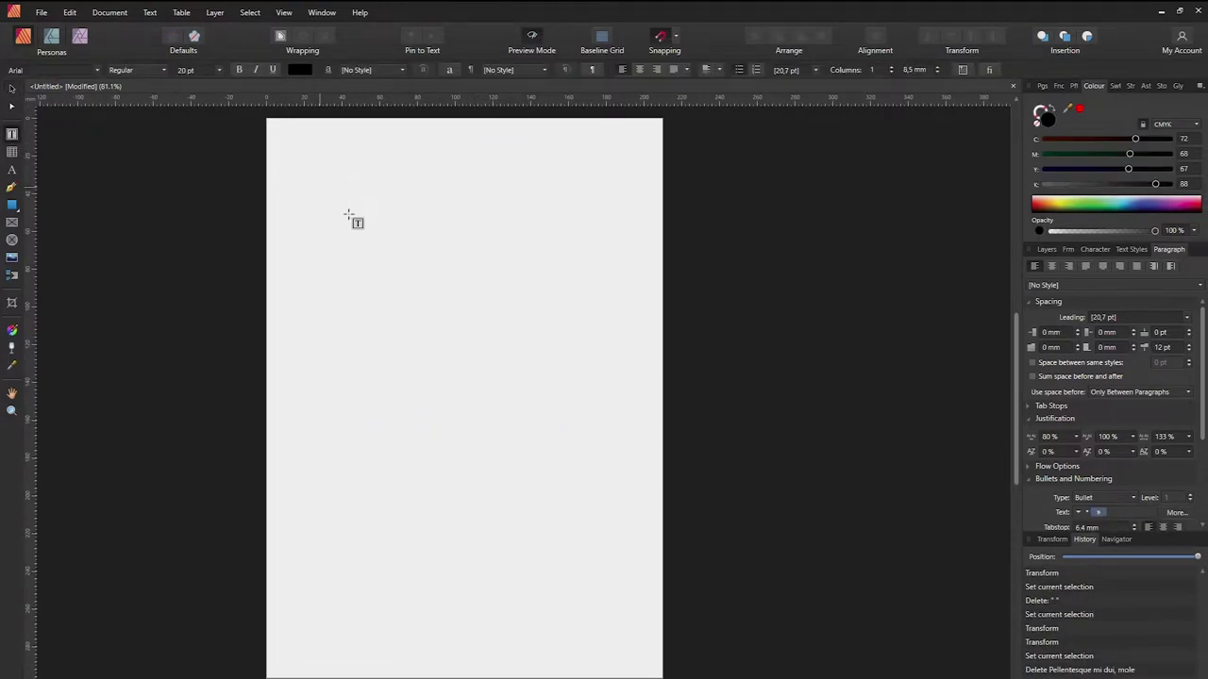
pyautogui.moveTo(320, 187); pyautogui.dragTo(618, 398)
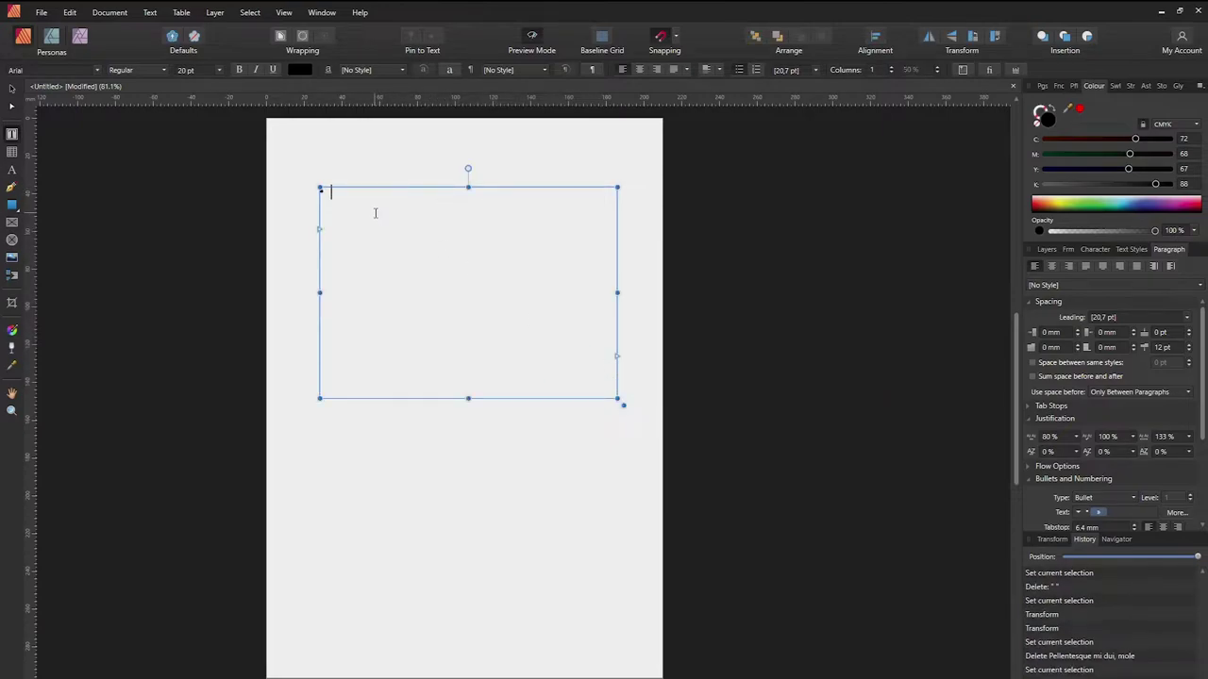
pyautogui.rightClick(375, 209)
pyautogui.click(352, 210)
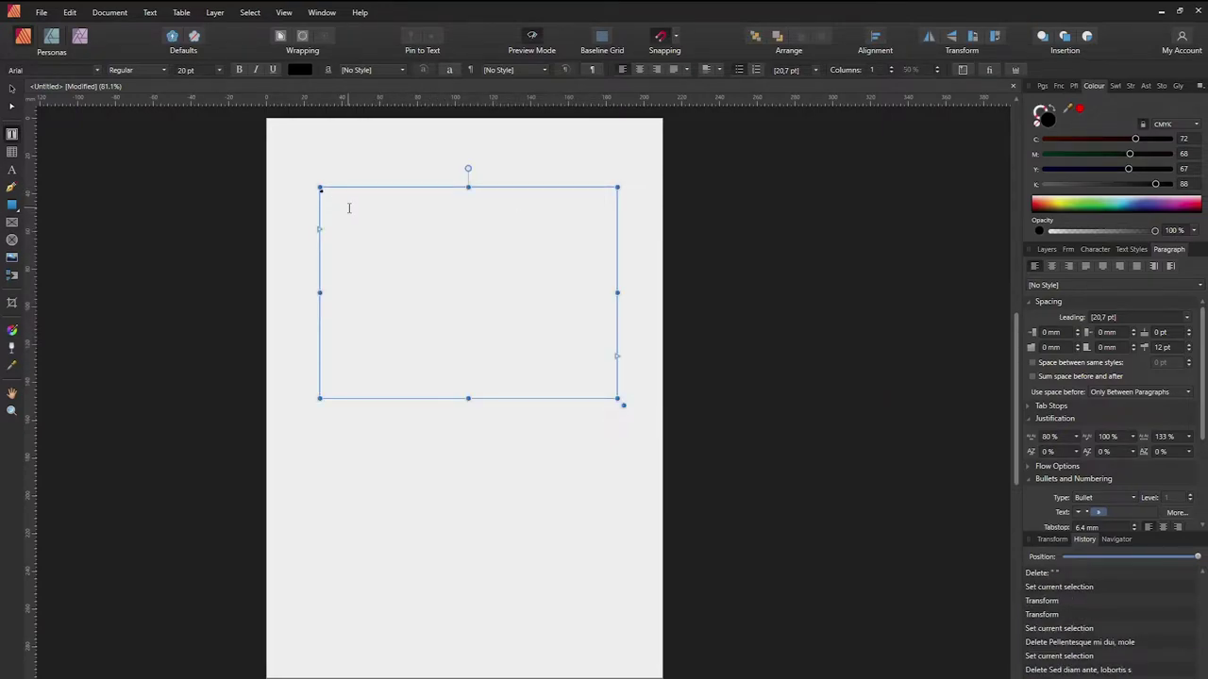
# Remove the bullet, insert filler text, and expand the filler field into editable plain text.
pyautogui.press('BackSpace')
pyautogui.rightClick(349, 207)
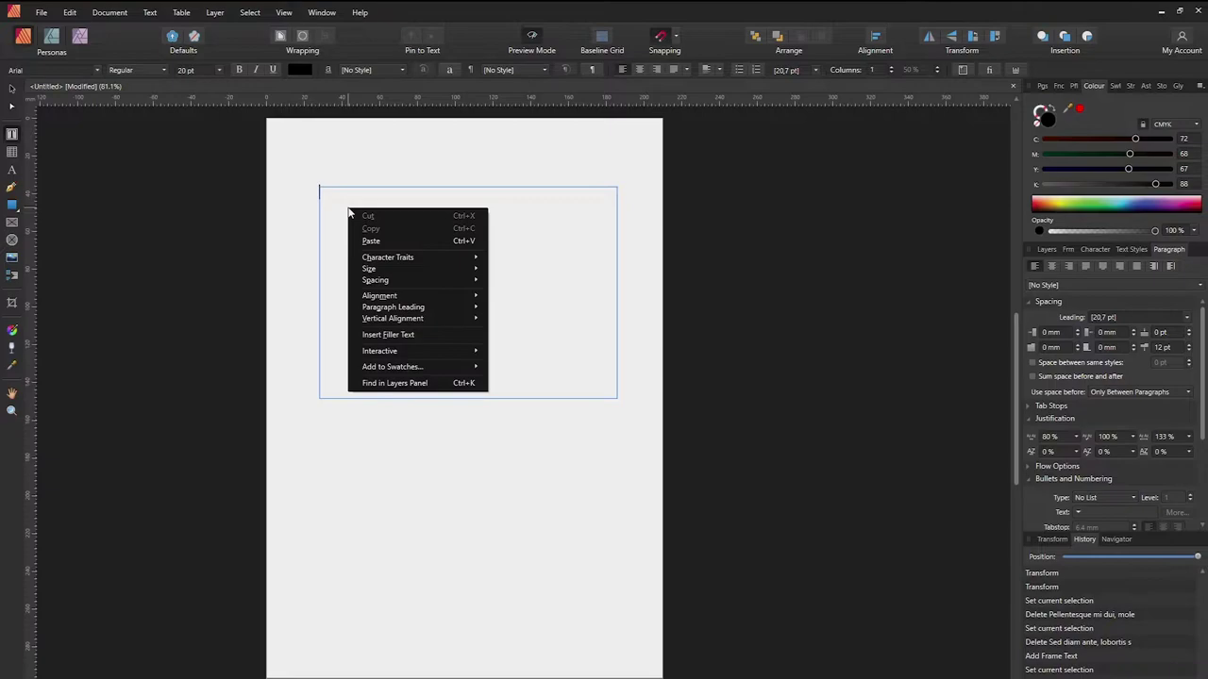
pyautogui.click(397, 409)
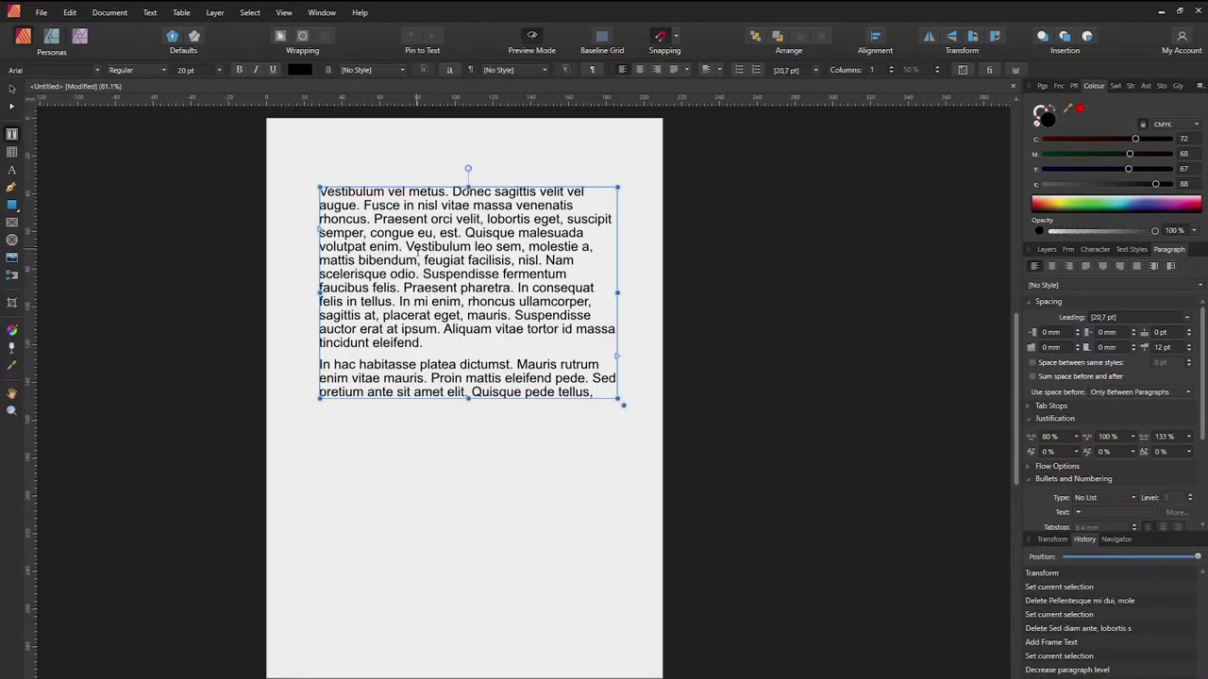
pyautogui.hotkey('ctrl', 'a')
pyautogui.rightClick(508, 236)
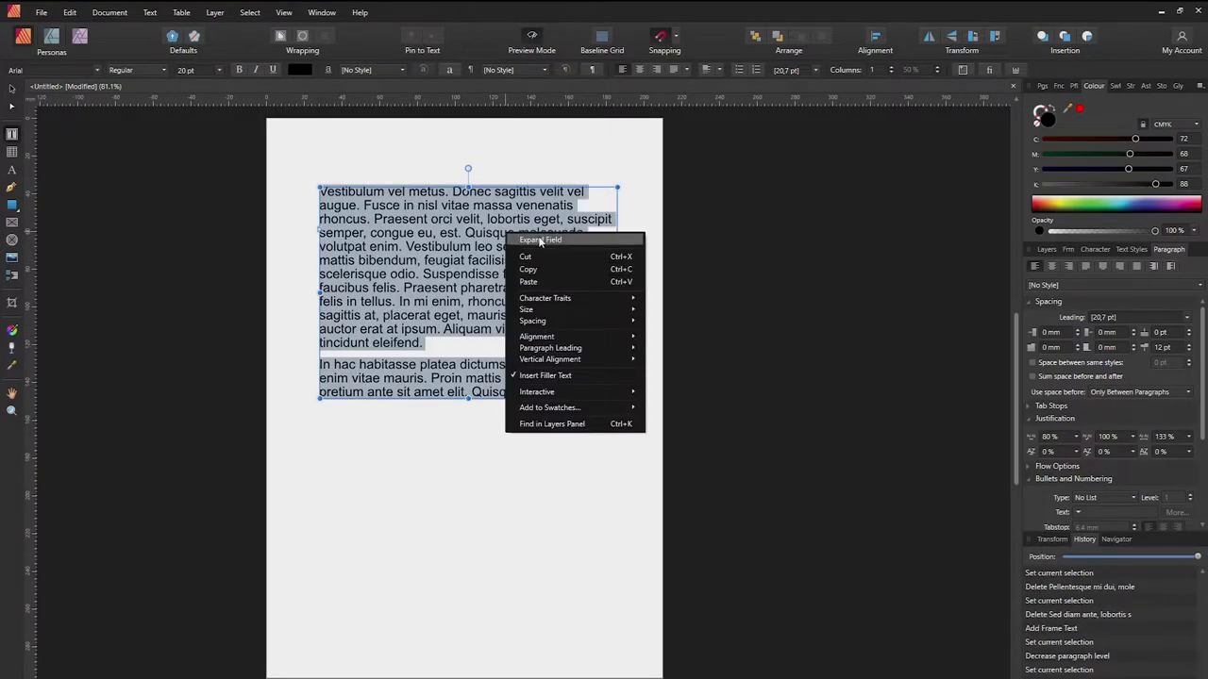
pyautogui.click(541, 240)
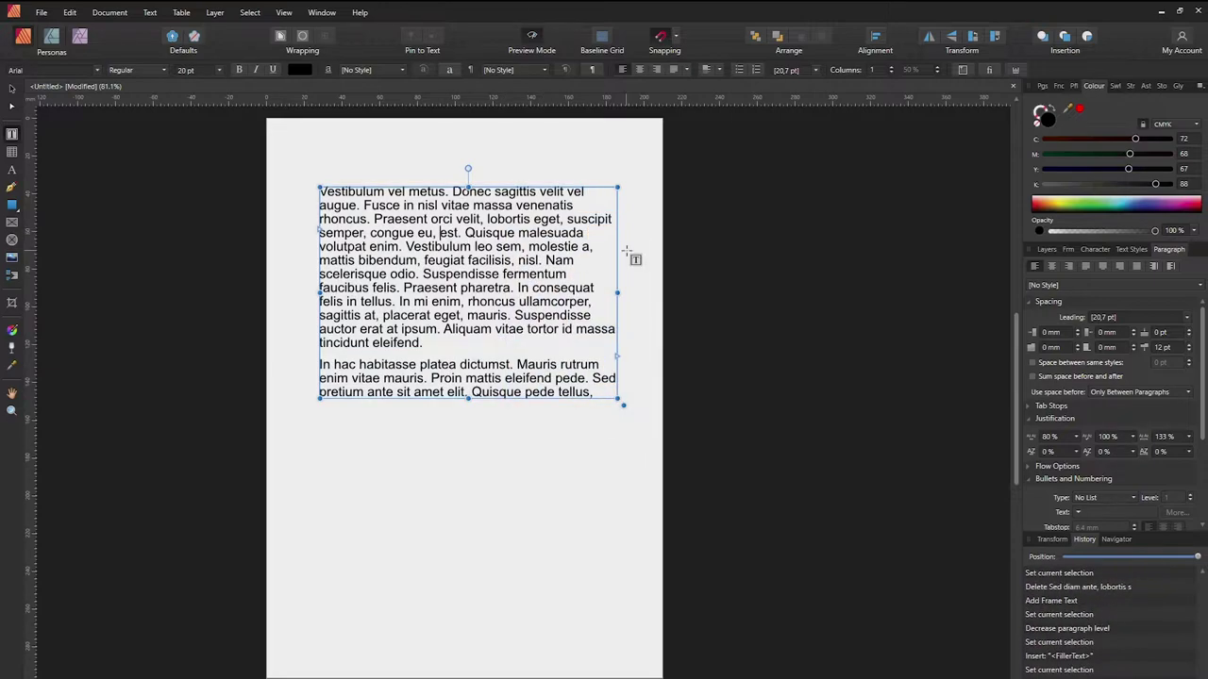
# Break paragraphs before 'mattis bibendum', after 'ullamcorper,' and after 'suscipit', then select all text.
pyautogui.moveTo(598, 248)
pyautogui.mouseDown()
pyautogui.moveTo(425, 248)
pyautogui.moveTo(596, 247)
pyautogui.mouseUp()
pyautogui.press('Return')
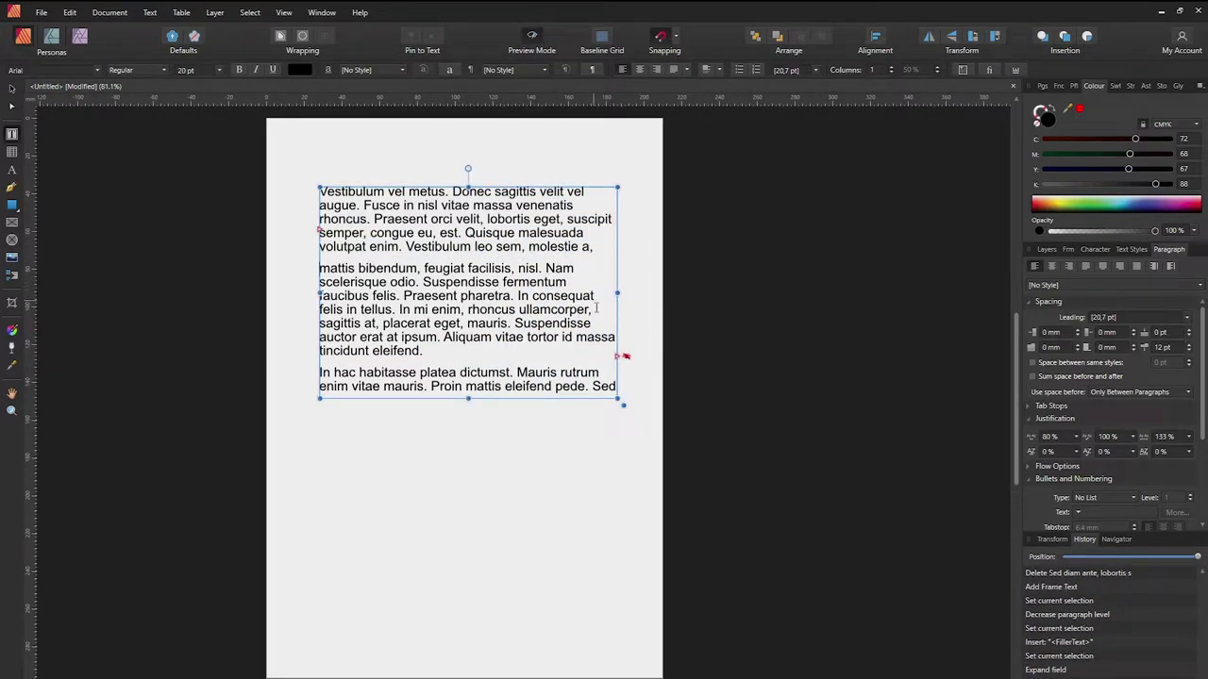
pyautogui.click(597, 309)
pyautogui.press('Return')
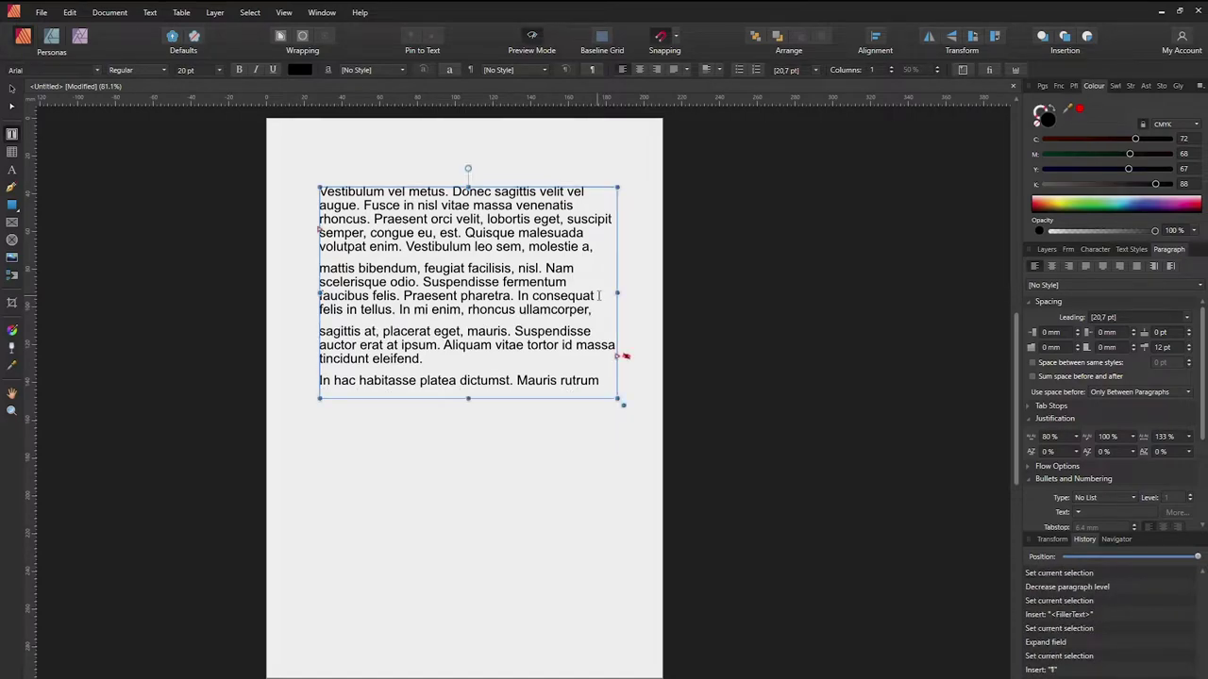
pyautogui.click(613, 219)
pyautogui.press('Return')
pyautogui.click(354, 219)
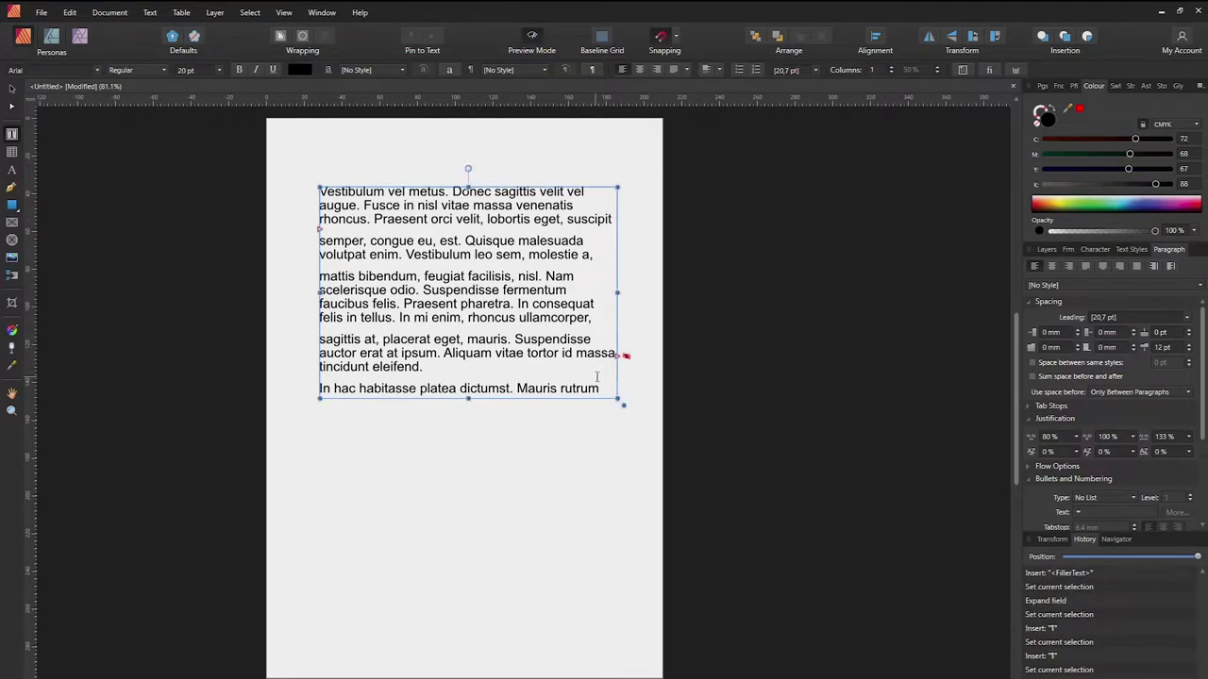
pyautogui.moveTo(604, 389); pyautogui.dragTo(316, 182)
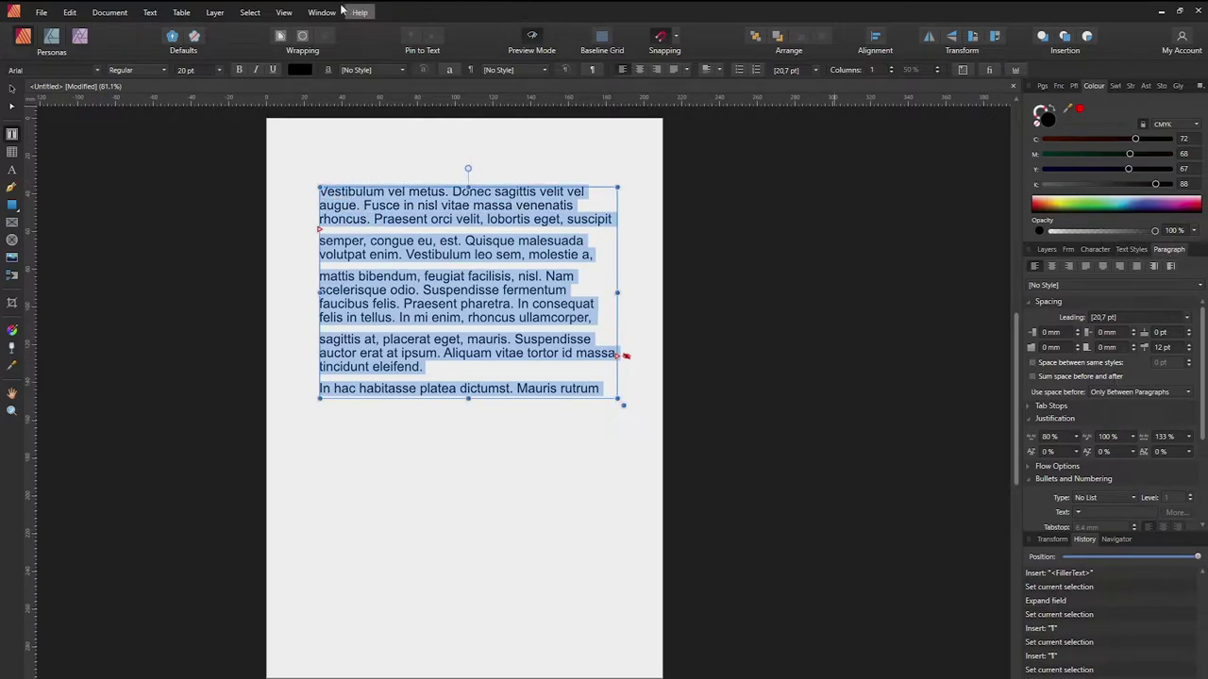
# Show the Paragraph panel via View > Studio and expand its Bullets and Numbering section.
pyautogui.click(283, 12)
pyautogui.moveTo(300, 251)
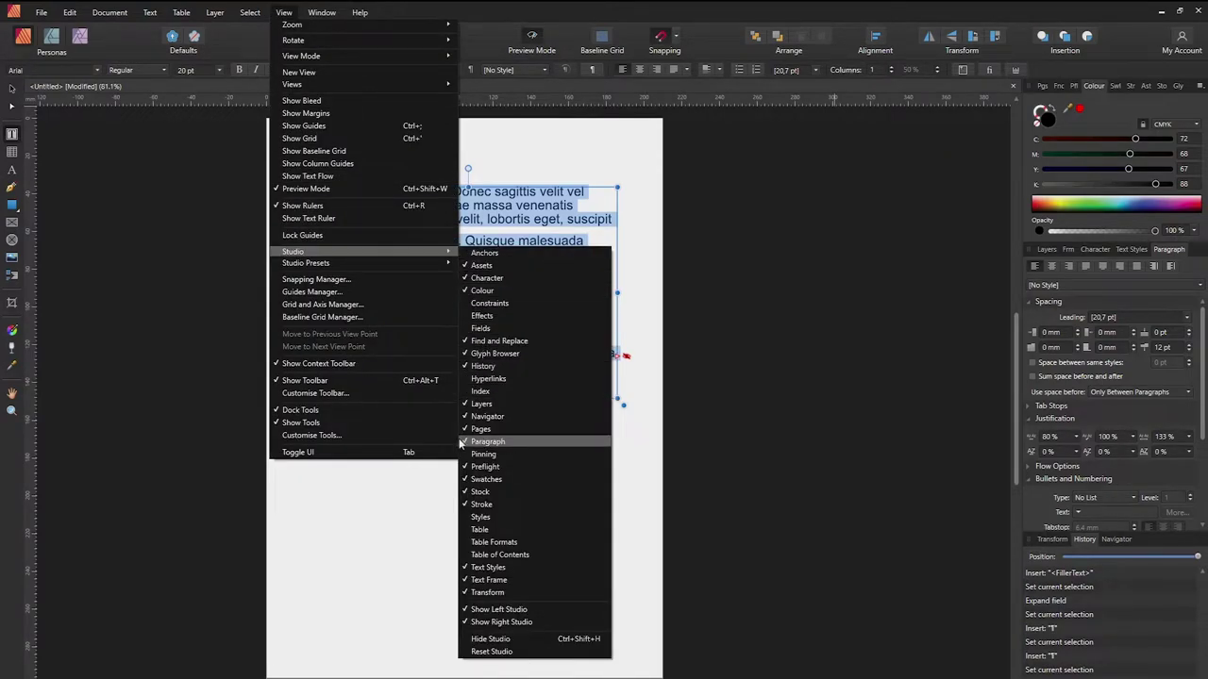
pyautogui.click(1171, 255)
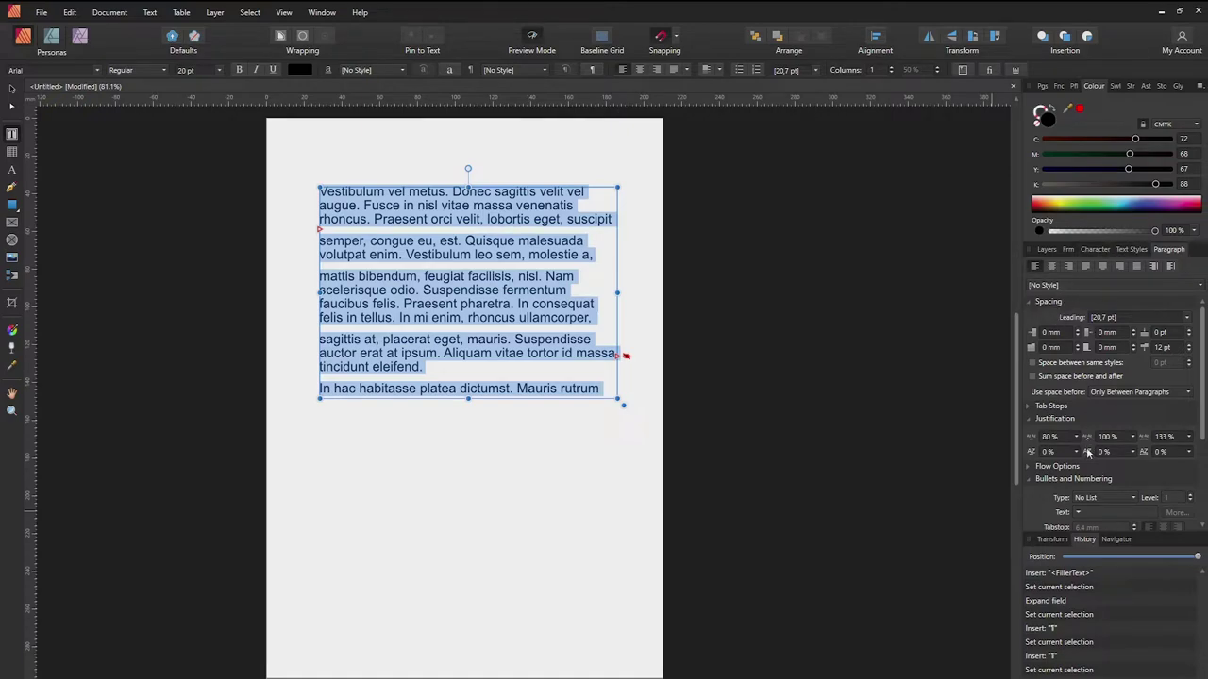
pyautogui.scroll(-2, 1190, 501)
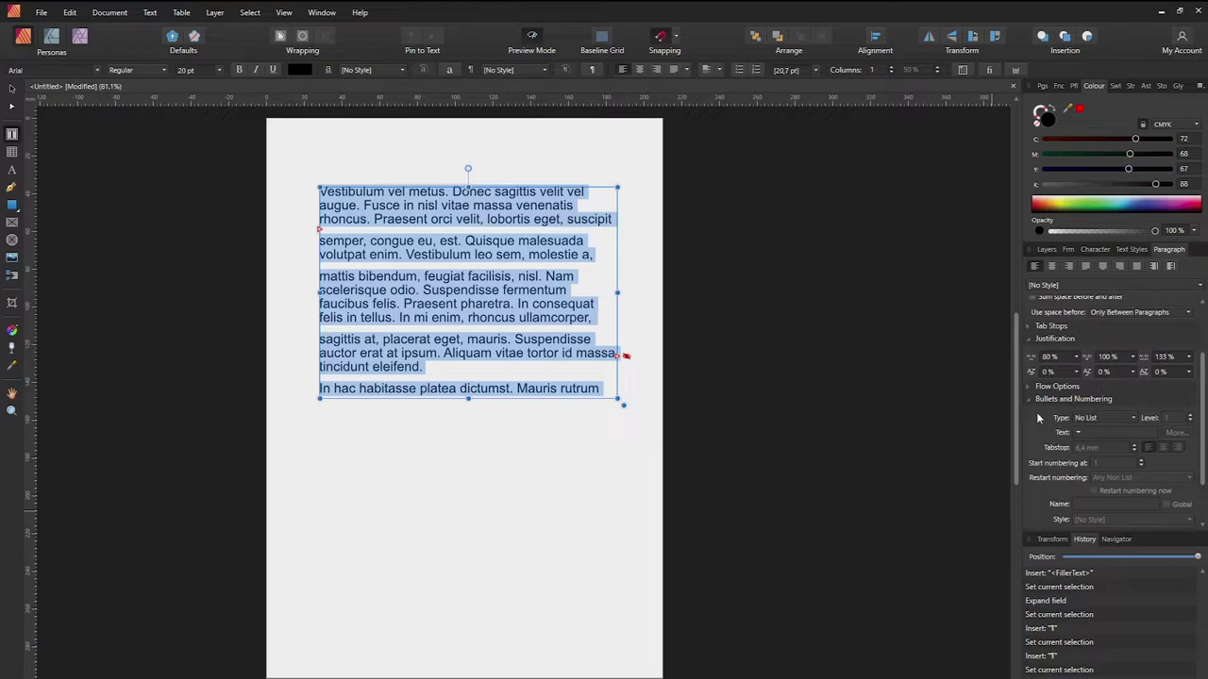
pyautogui.click(1086, 399)
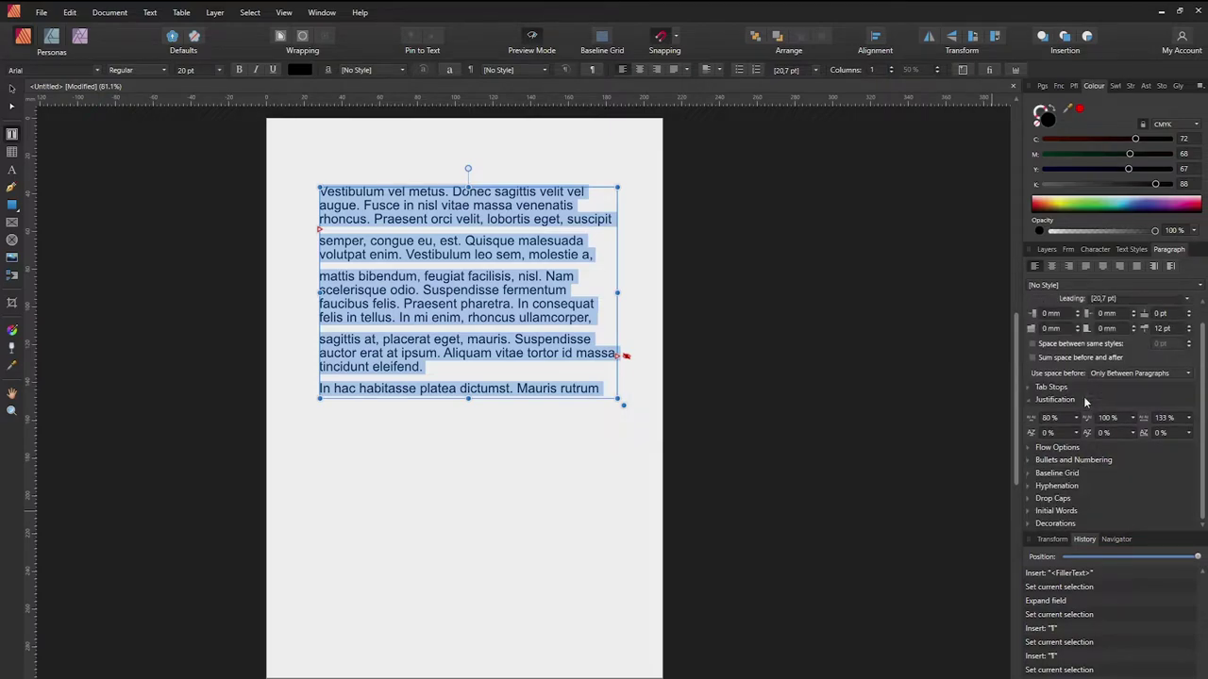
pyautogui.click(1071, 461)
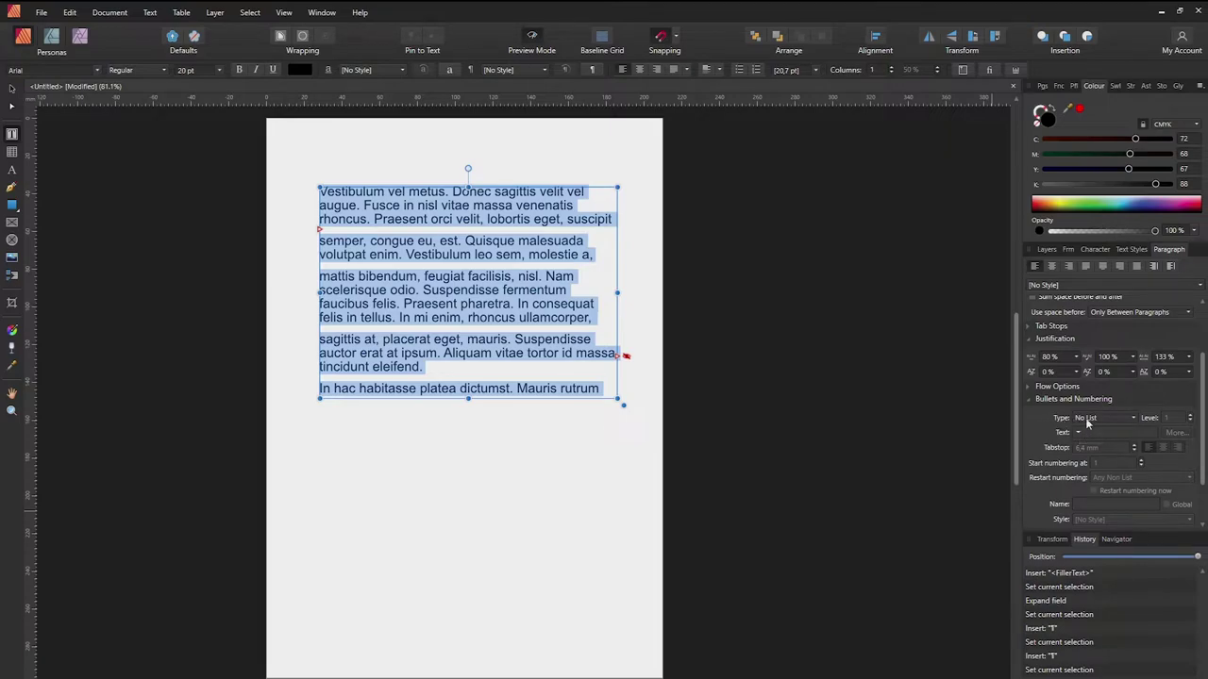
# Set the selected paragraphs' list Type to Bullet.
pyautogui.click(1092, 419)
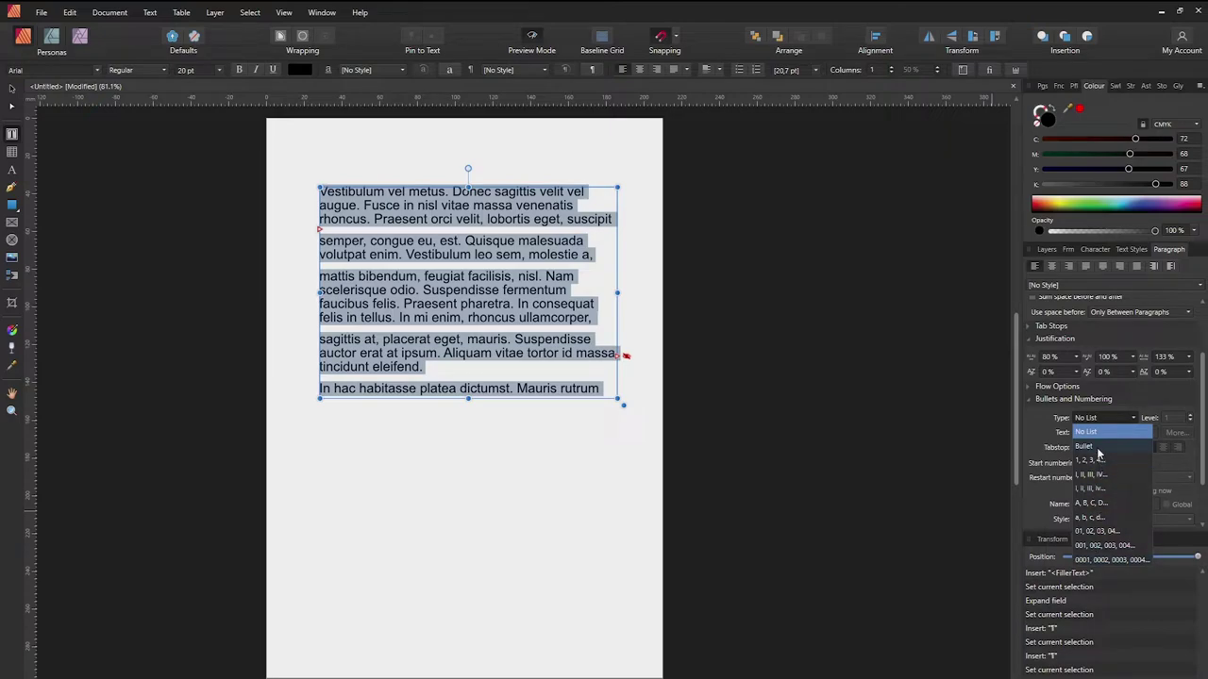
pyautogui.click(1085, 447)
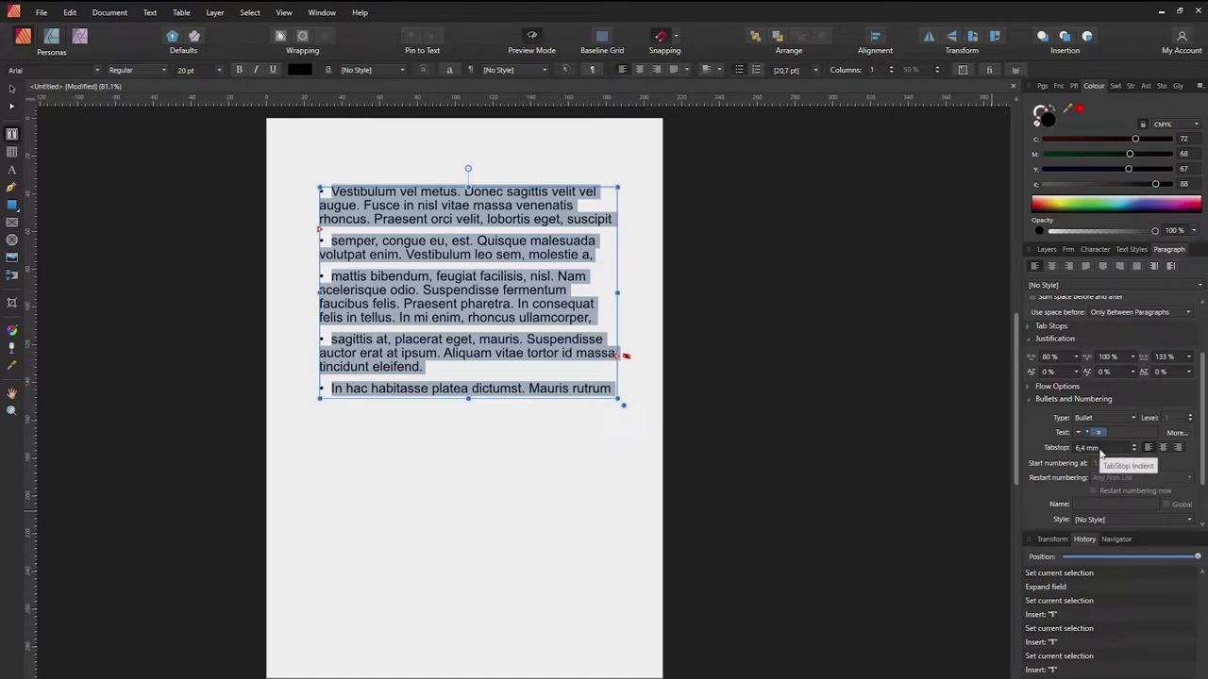
# Enter a 20 mm bullet tabstop, then put the caret in the first bulleted paragraph.
pyautogui.click(1099, 449)
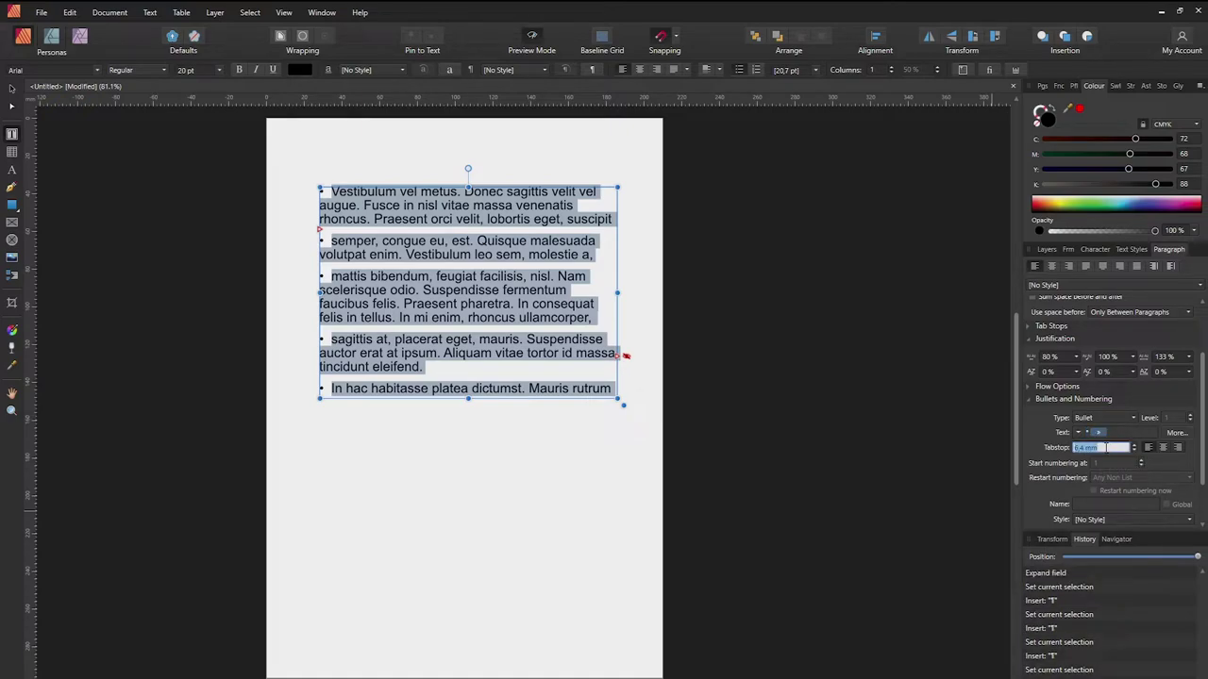
pyautogui.write('20')
pyautogui.press('Return')
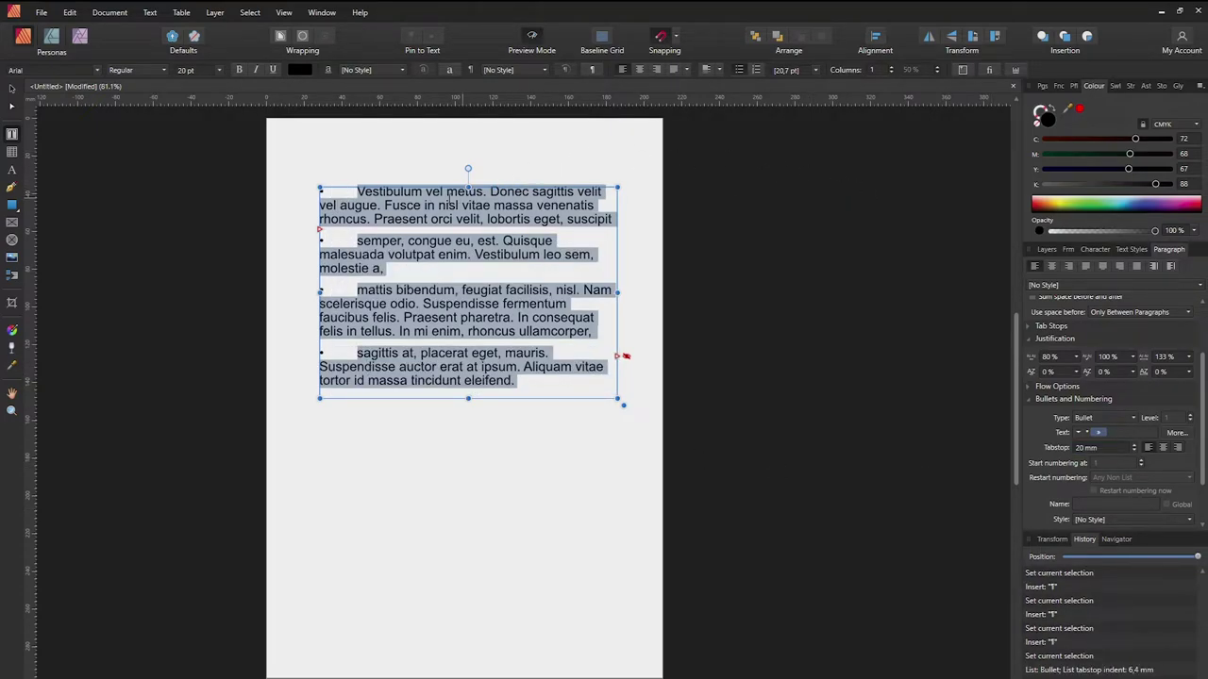
pyautogui.click(425, 205)
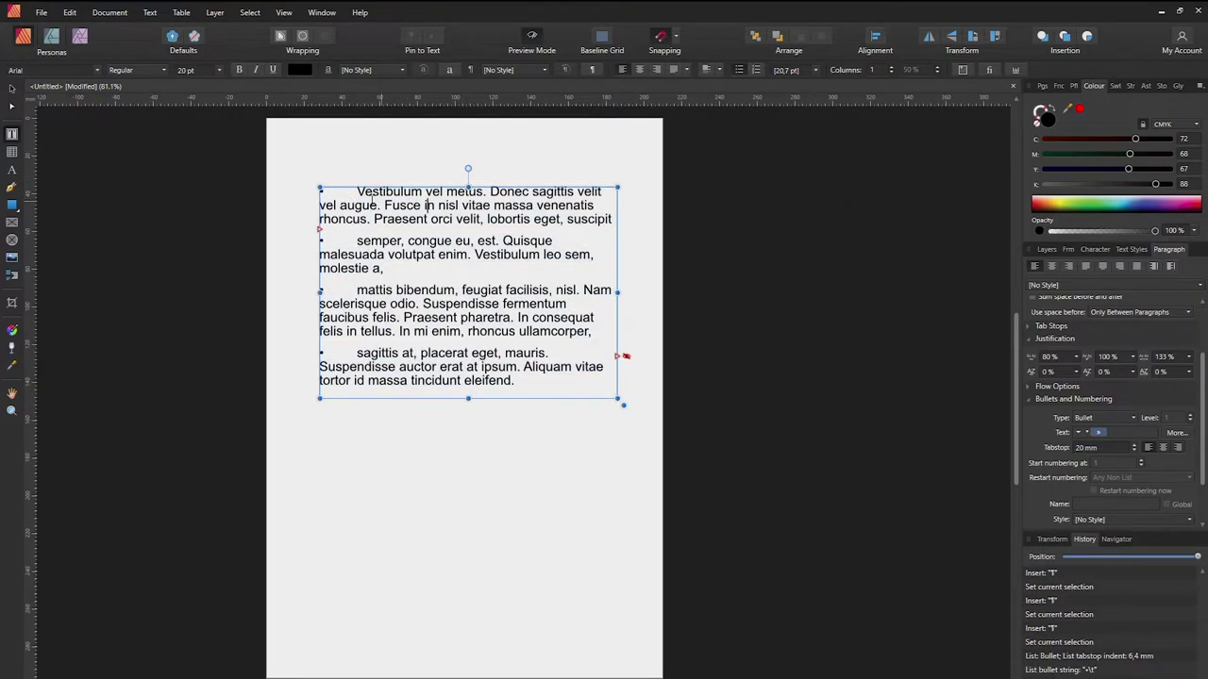
pyautogui.click(350, 149)
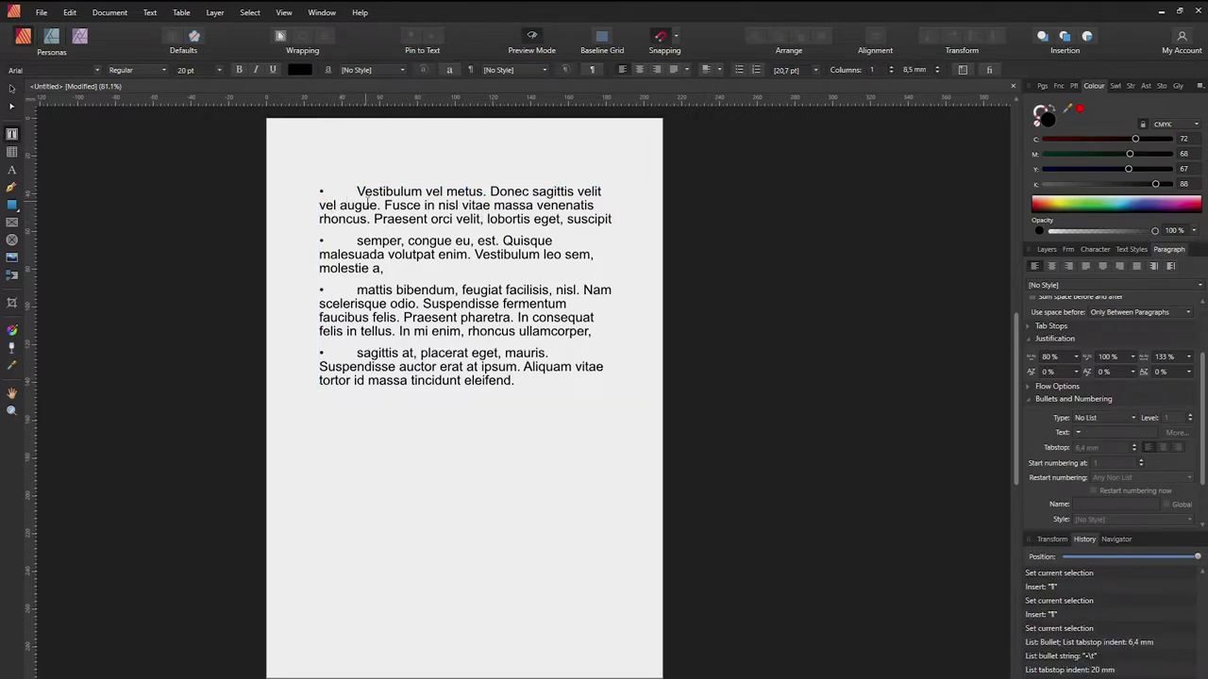
pyautogui.moveTo(357, 191); pyautogui.dragTo(366, 219)
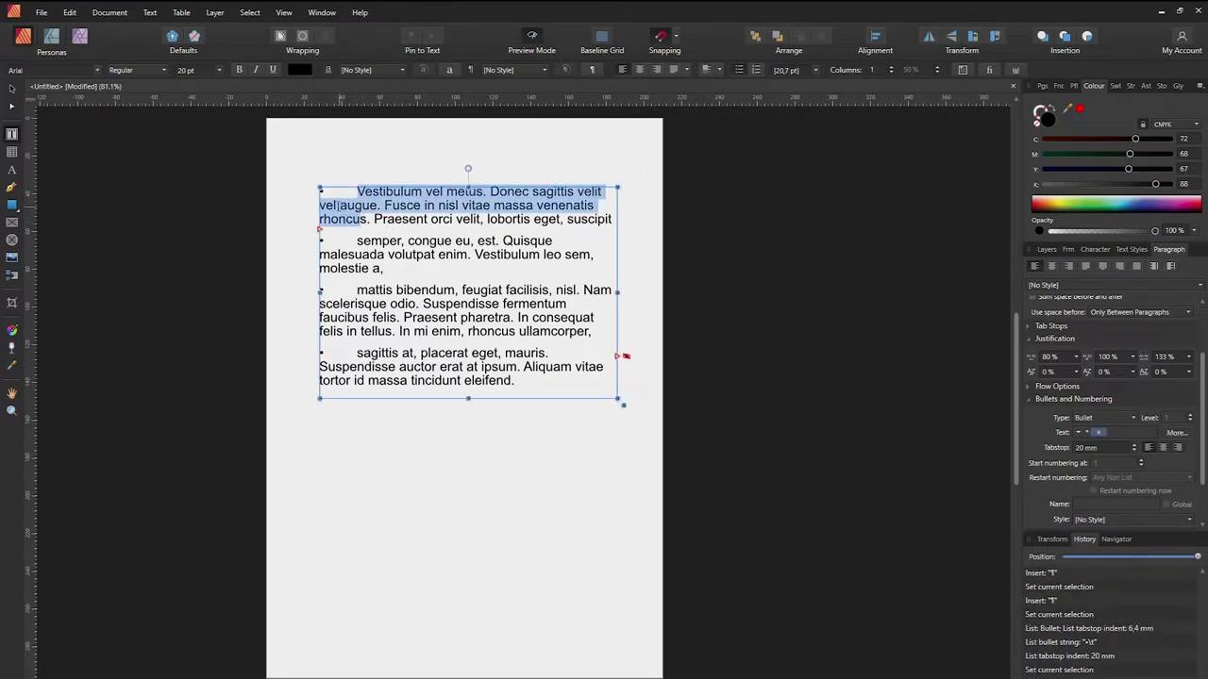
pyautogui.click(342, 205)
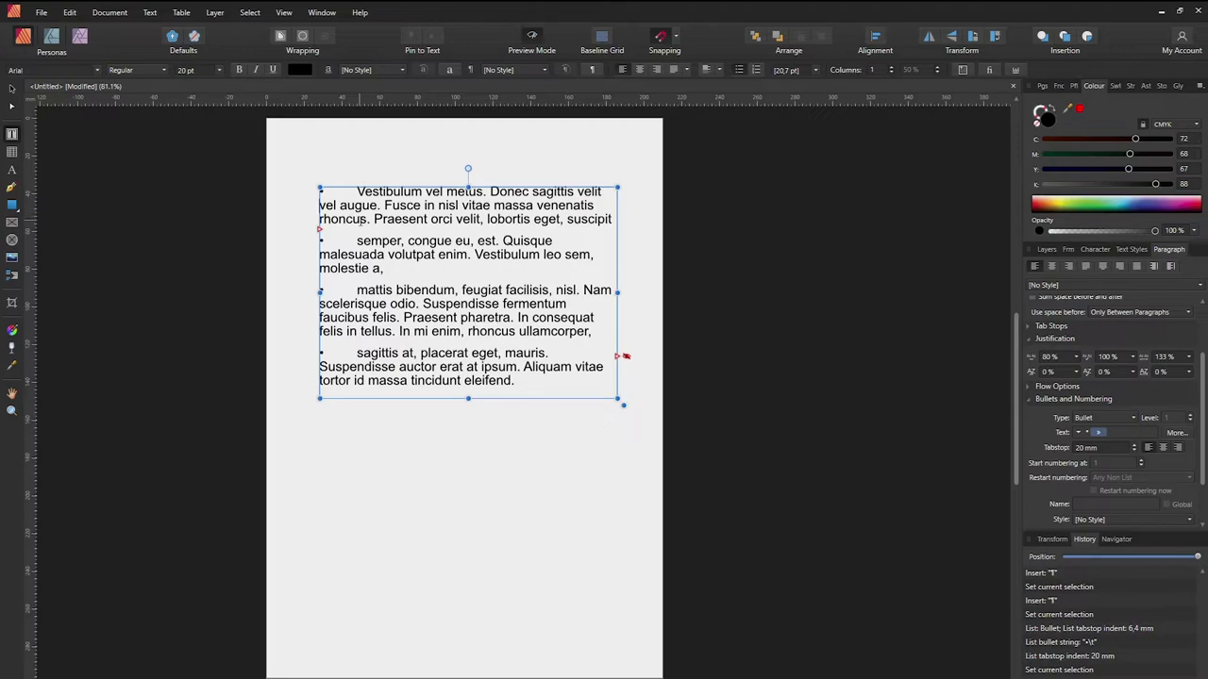
# Scroll the Paragraph panel up to reveal the Spacing section's Left and First Line Indent fields.
pyautogui.scroll(3, 1204, 373)
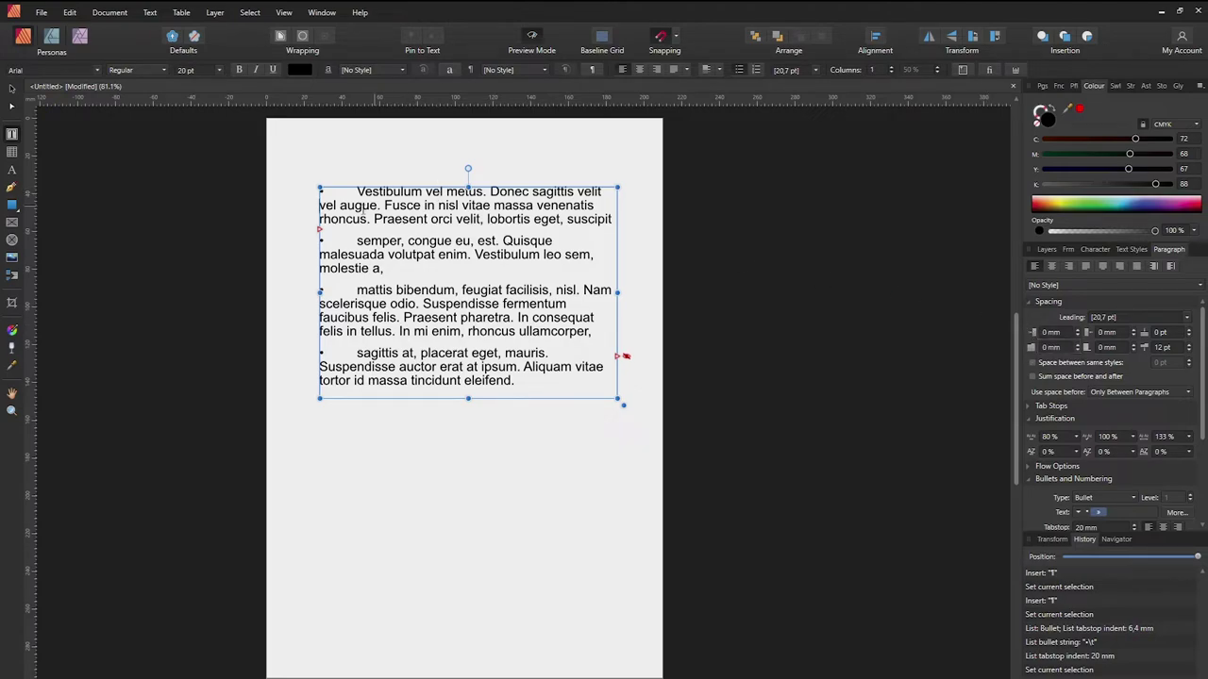
# Give the first paragraph a 20 mm left indent and begin editing its first-line indent.
pyautogui.click(1068, 333)
pyautogui.write('20')
pyautogui.press('Return')
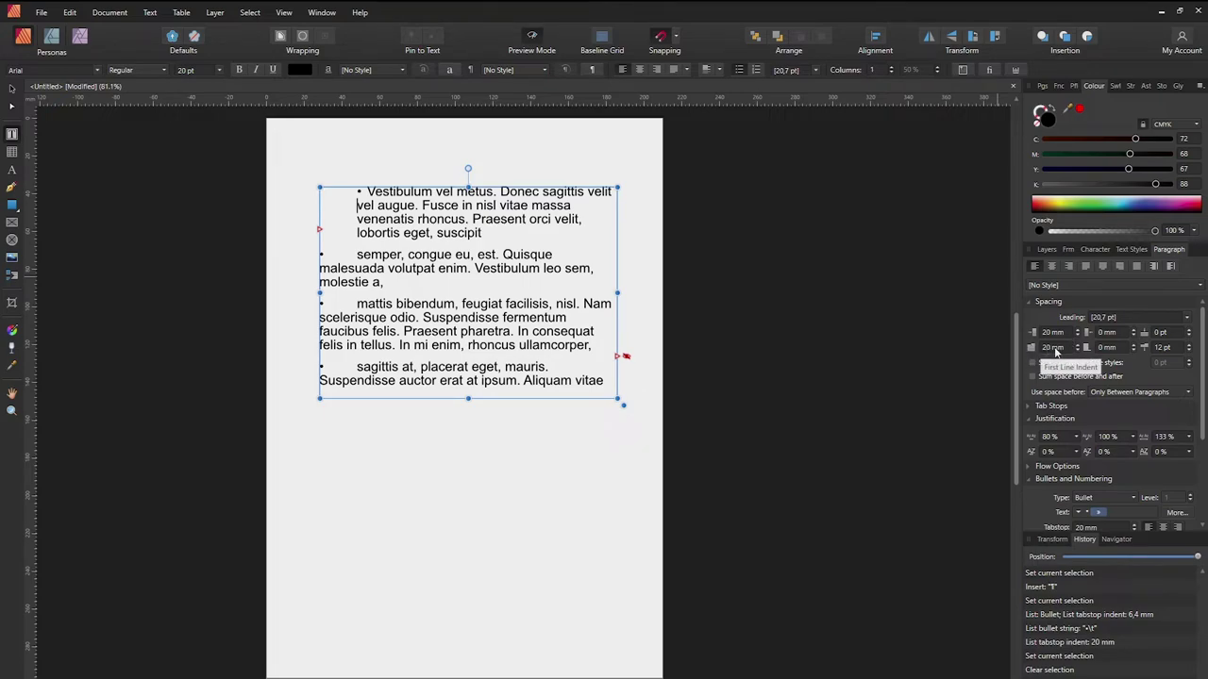
pyautogui.click(1055, 351)
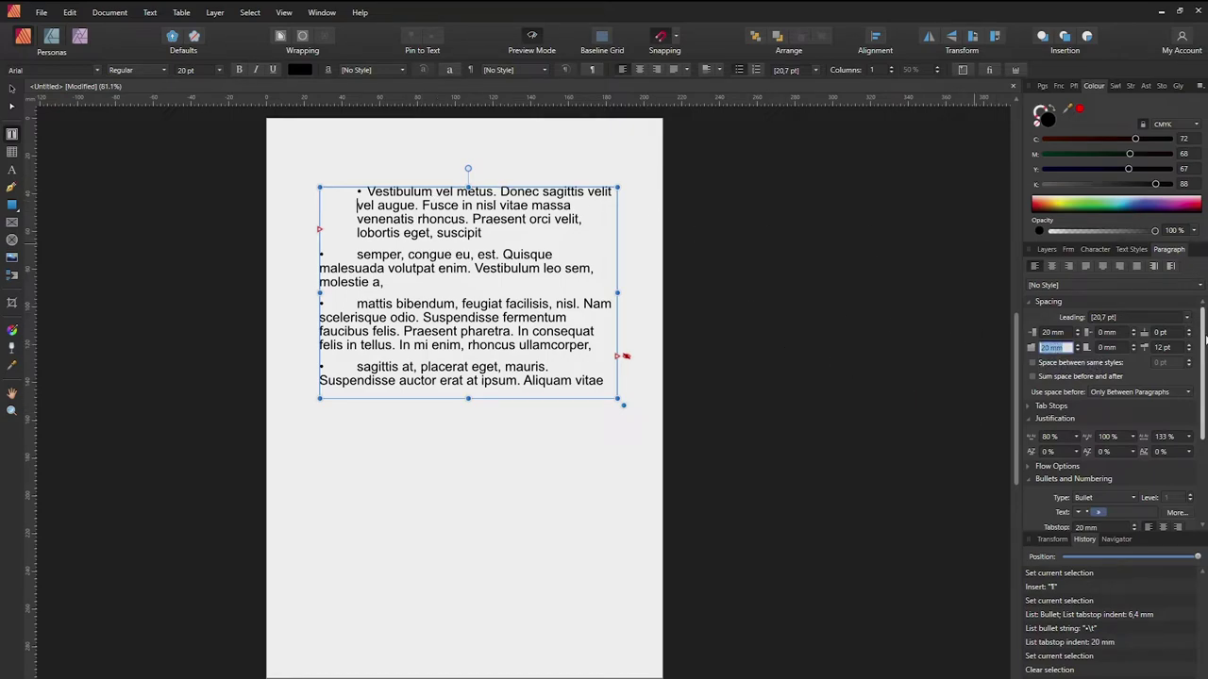
pyautogui.moveTo(1205, 341); pyautogui.dragTo(1206, 402)
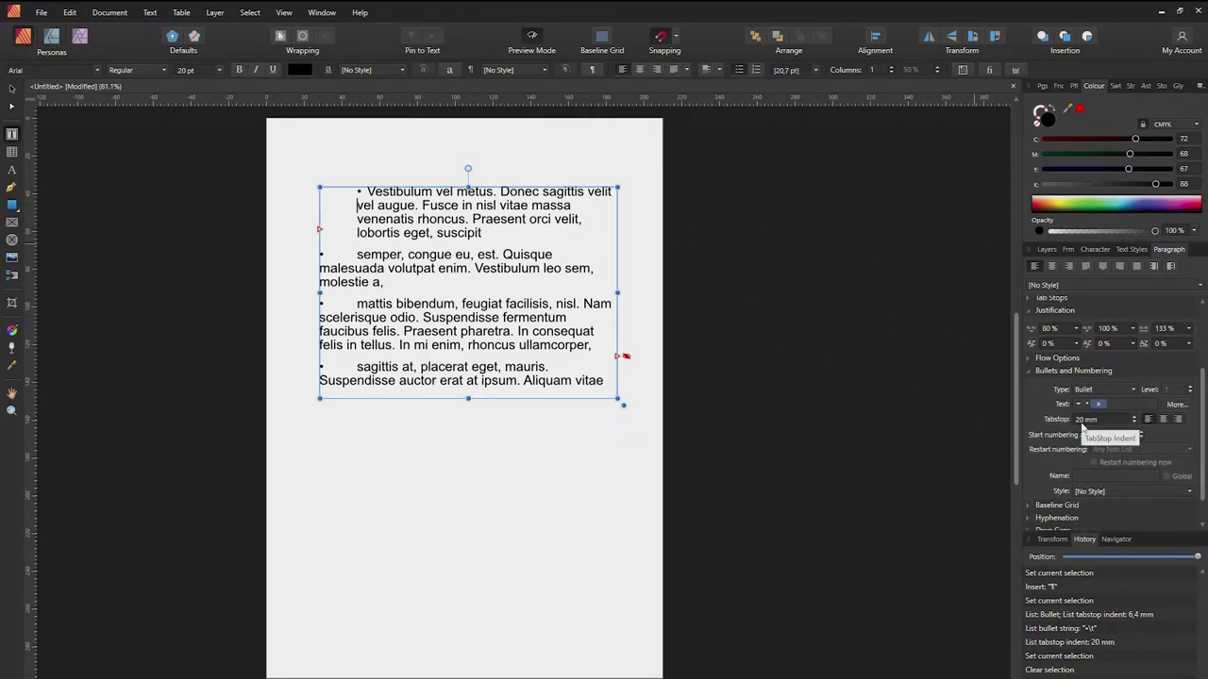
pyautogui.moveTo(1205, 459); pyautogui.dragTo(1205, 455)
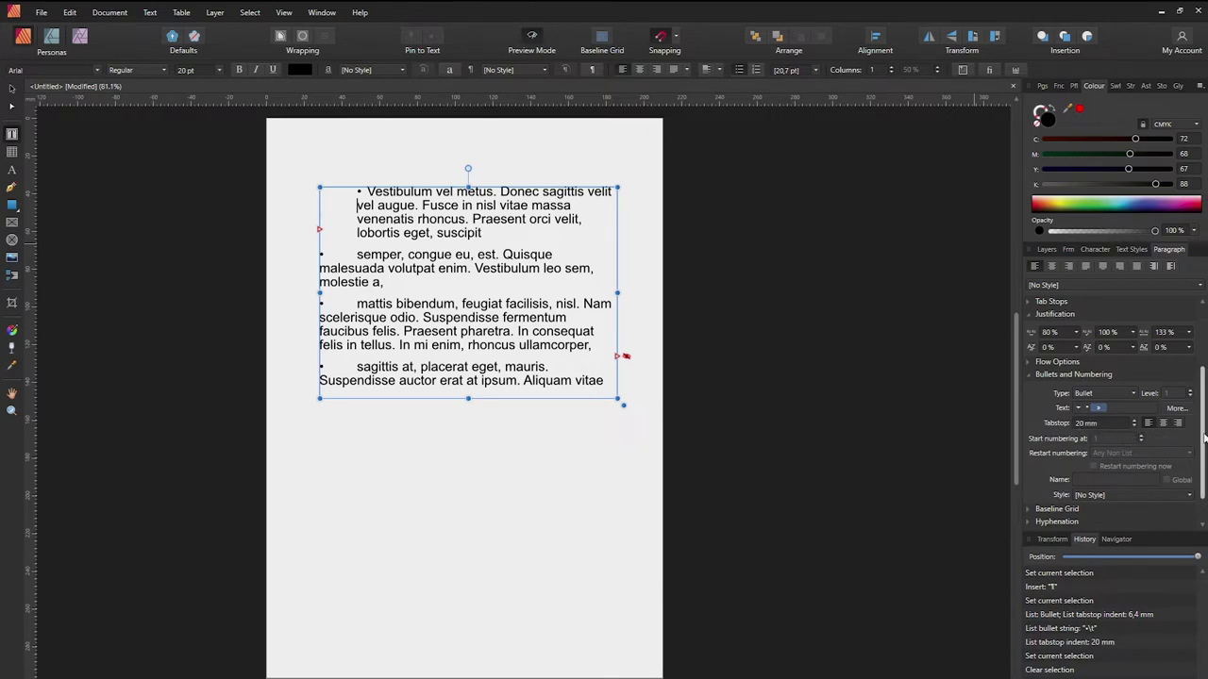
pyautogui.moveTo(1204, 439); pyautogui.dragTo(1204, 380)
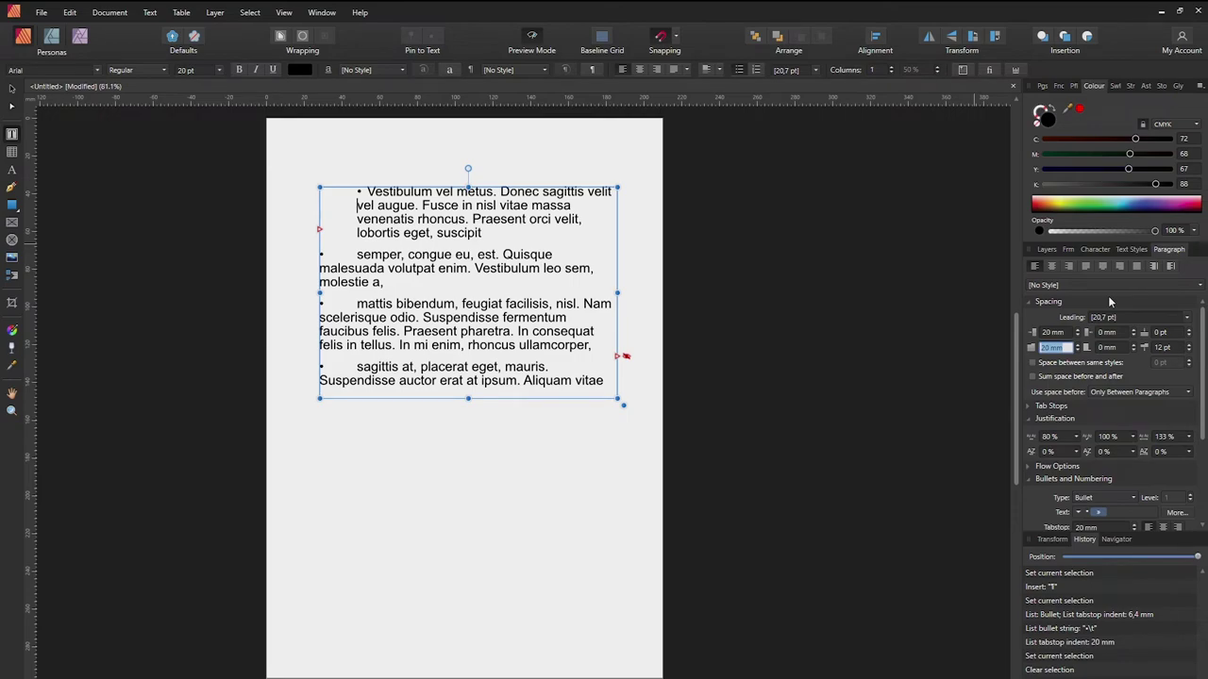
# Set the first-line indent to 0 mm and deselect the frame to check the hanging bullet.
pyautogui.write('0')
pyautogui.press('Return')
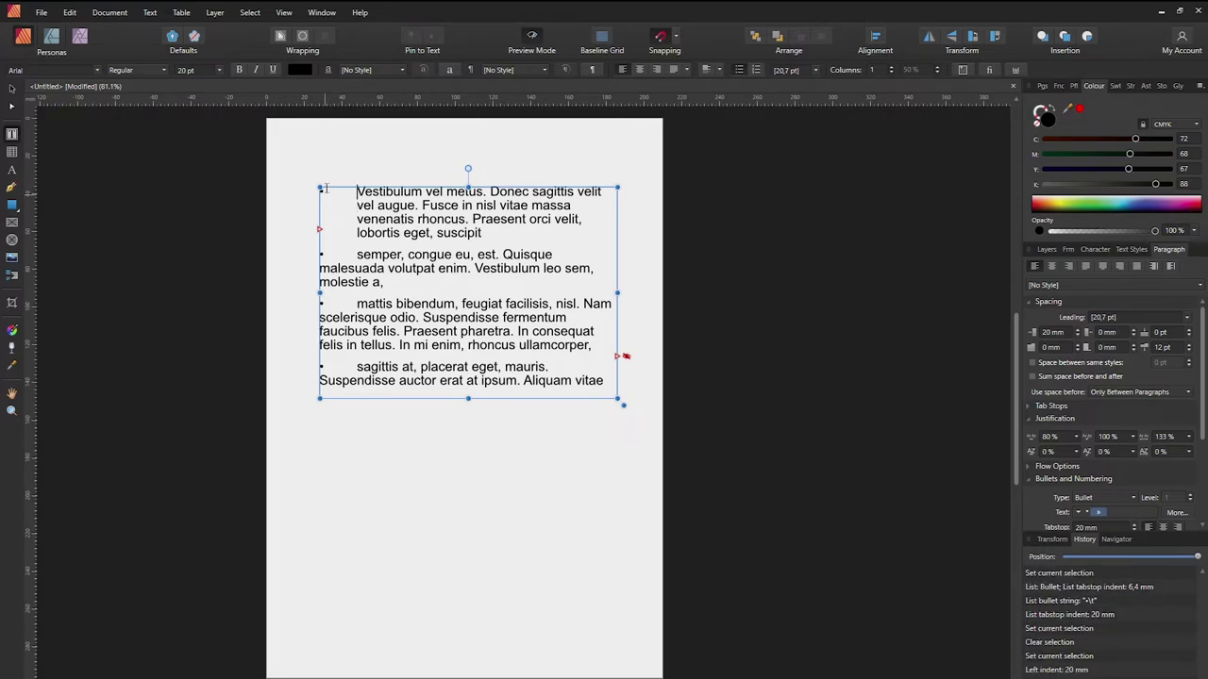
pyautogui.press('Escape')
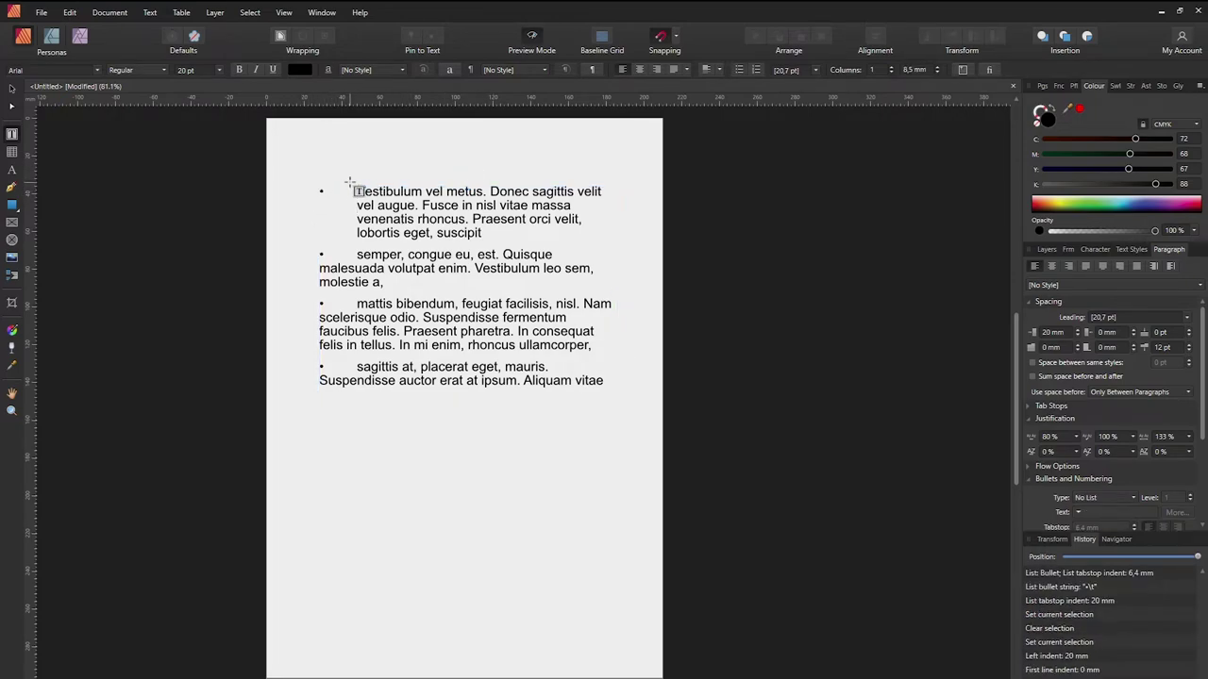
pyautogui.click(356, 186)
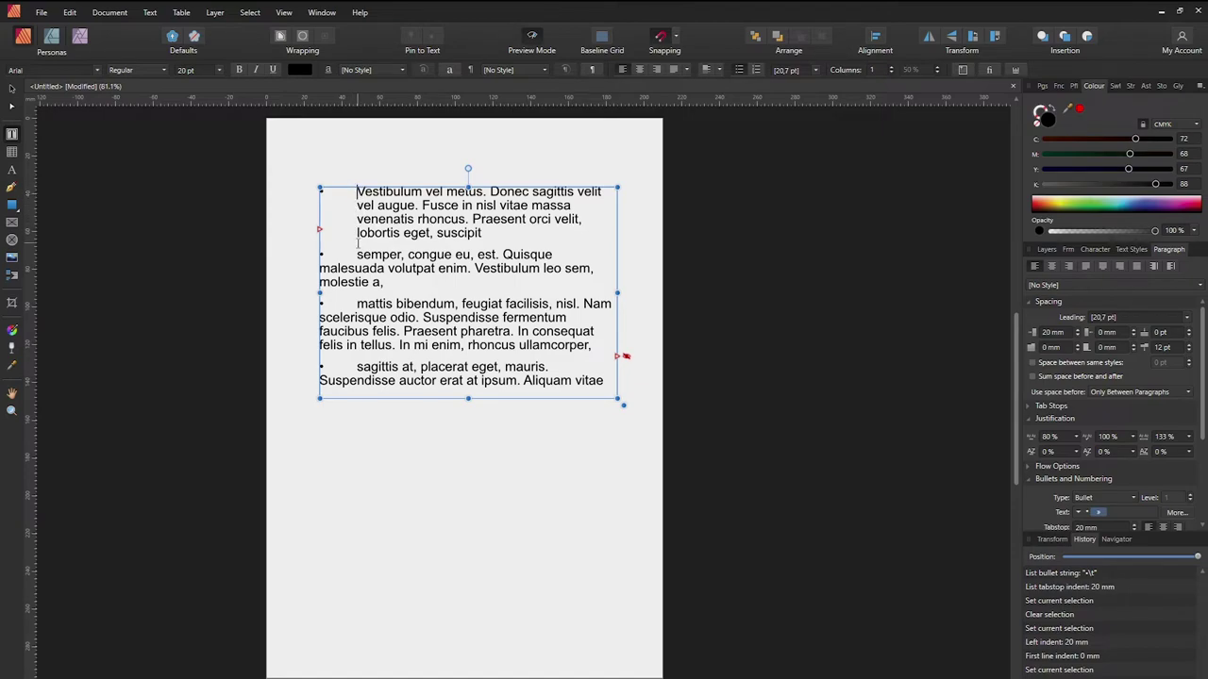
pyautogui.press('Escape')
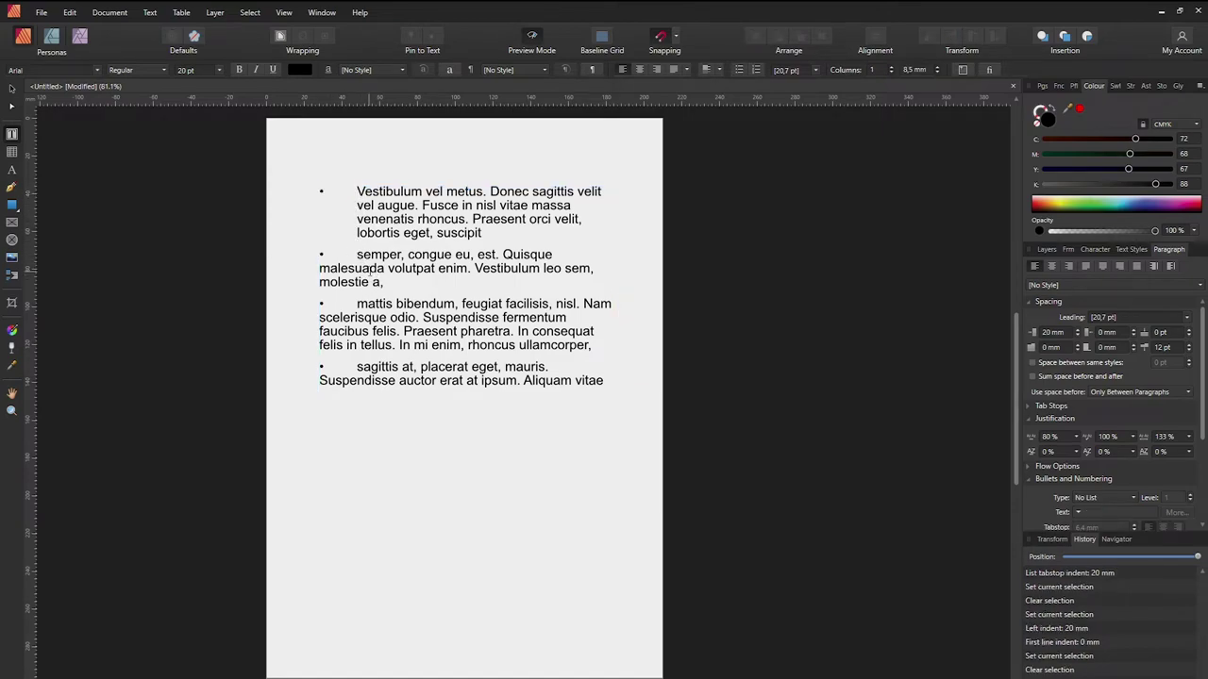
# Give paragraphs two to four a 20 mm left indent and 0 mm first-line indent.
pyautogui.moveTo(355, 255); pyautogui.dragTo(605, 383)
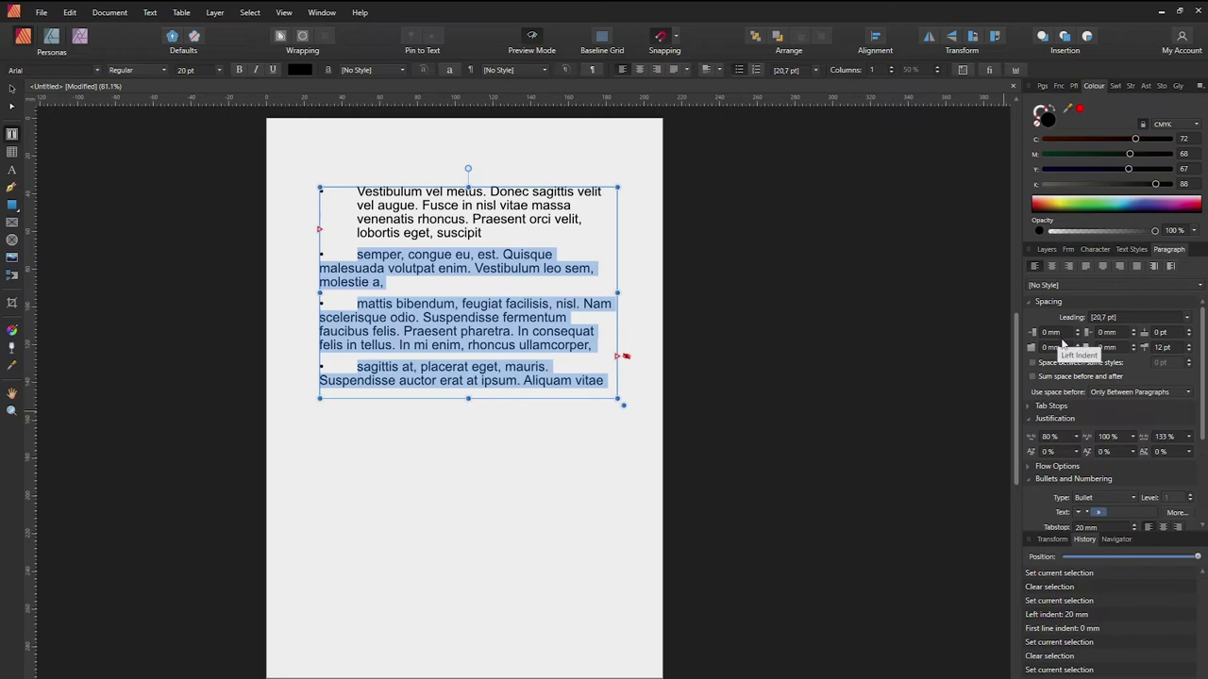
pyautogui.scroll(-1, 1058, 444)
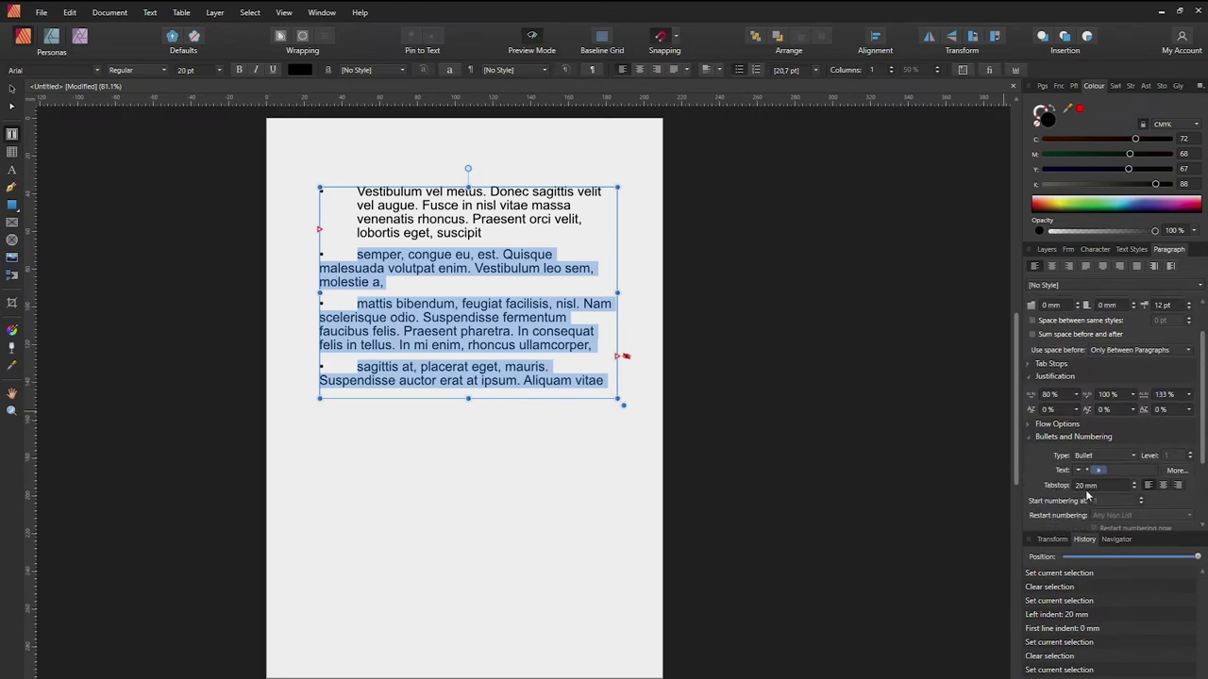
pyautogui.scroll(1, 1072, 396)
pyautogui.click(1063, 332)
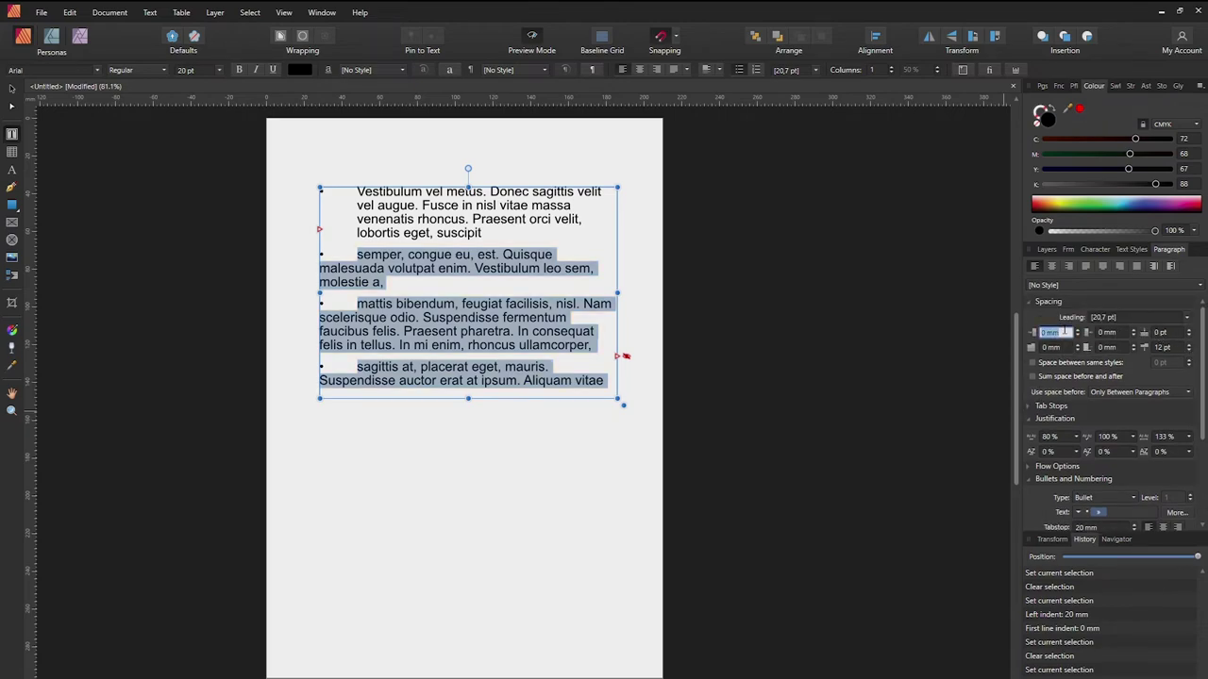
pyautogui.write('20')
pyautogui.press('Return')
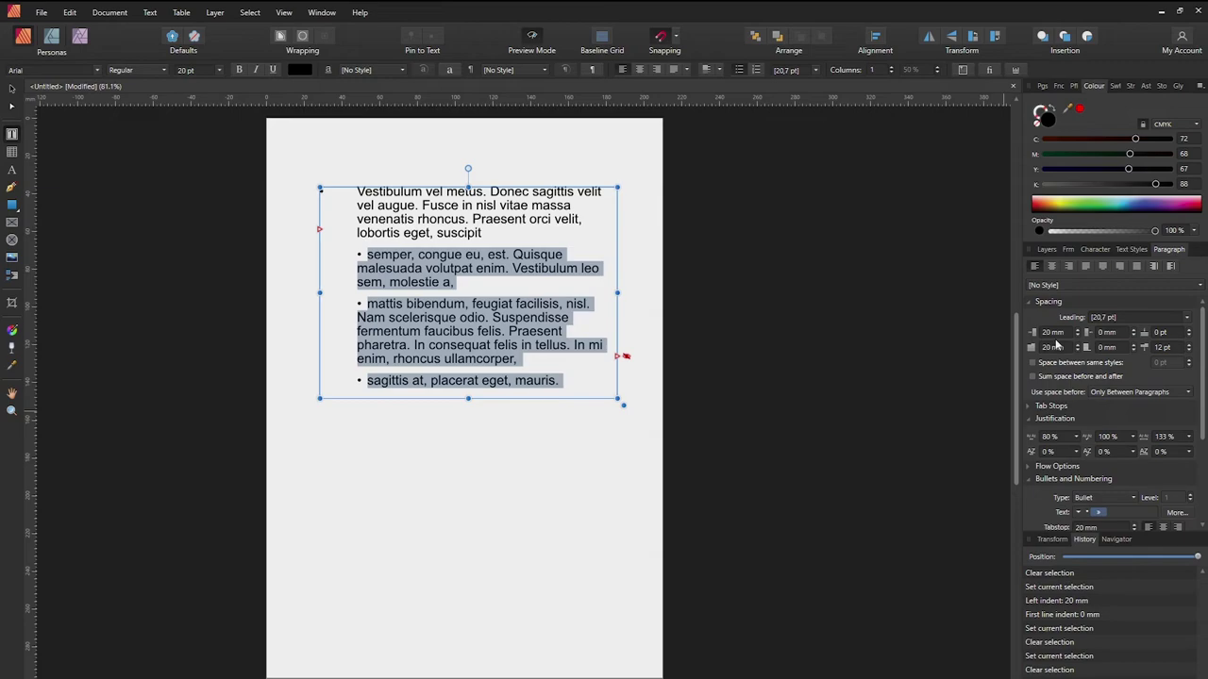
pyautogui.click(1051, 347)
pyautogui.write('0')
pyautogui.press('Return')
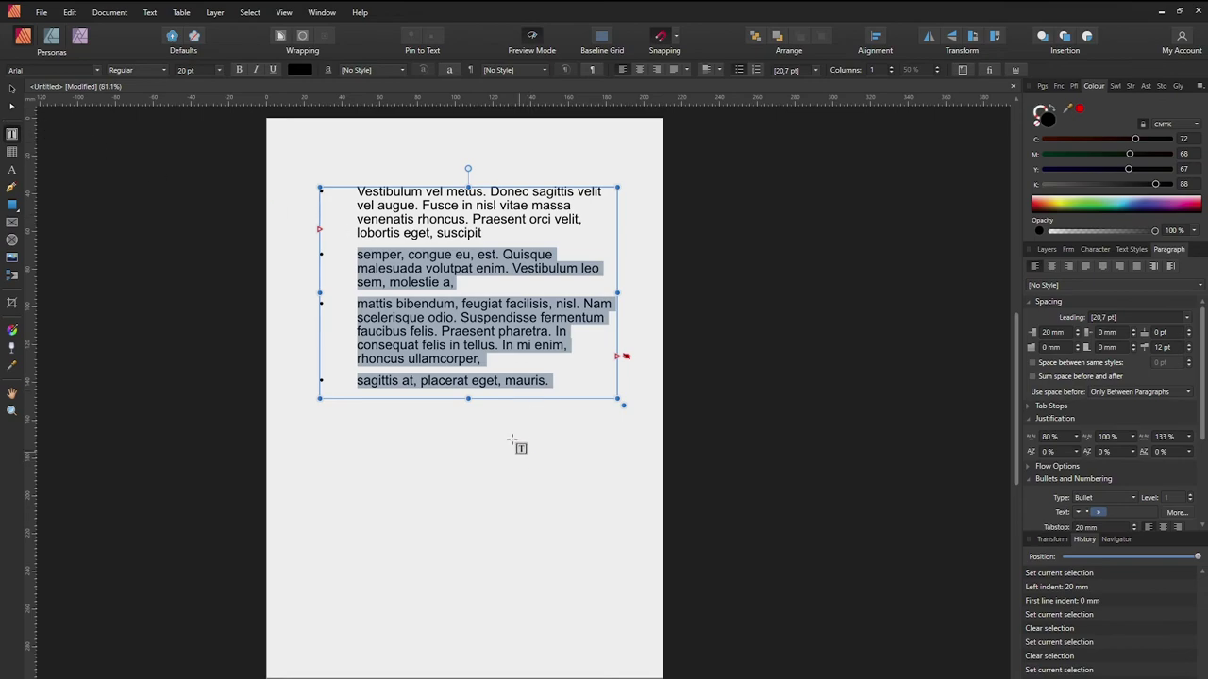
pyautogui.click(359, 255)
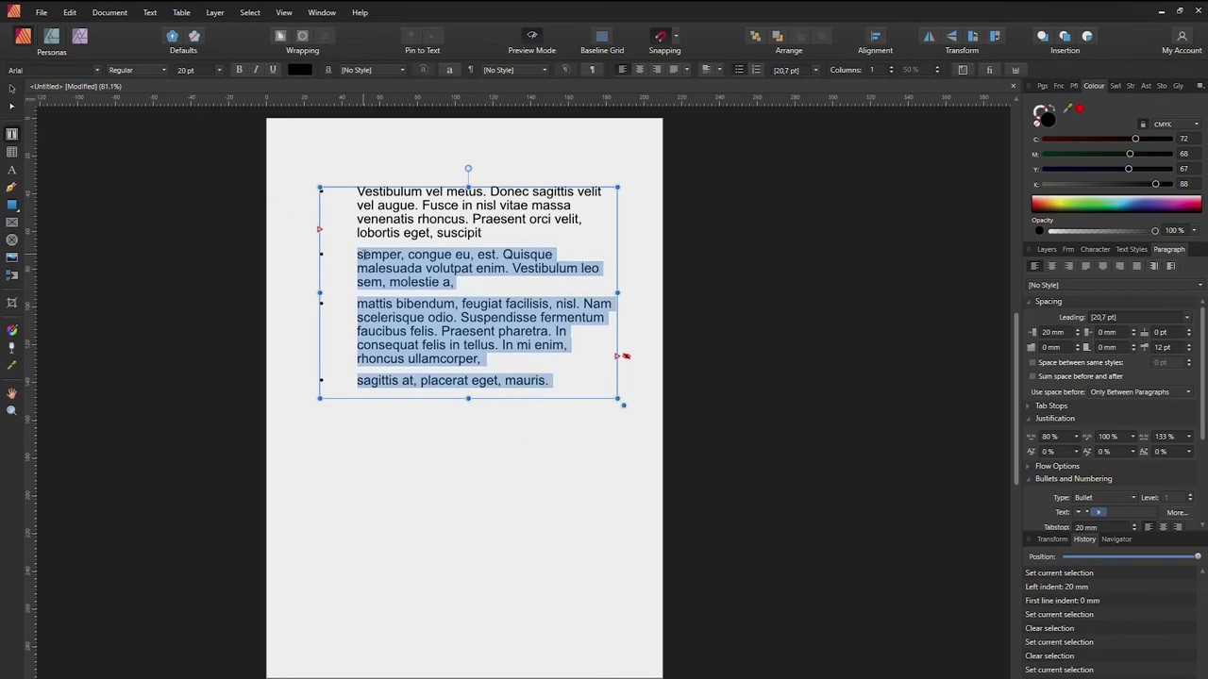
pyautogui.click(399, 477)
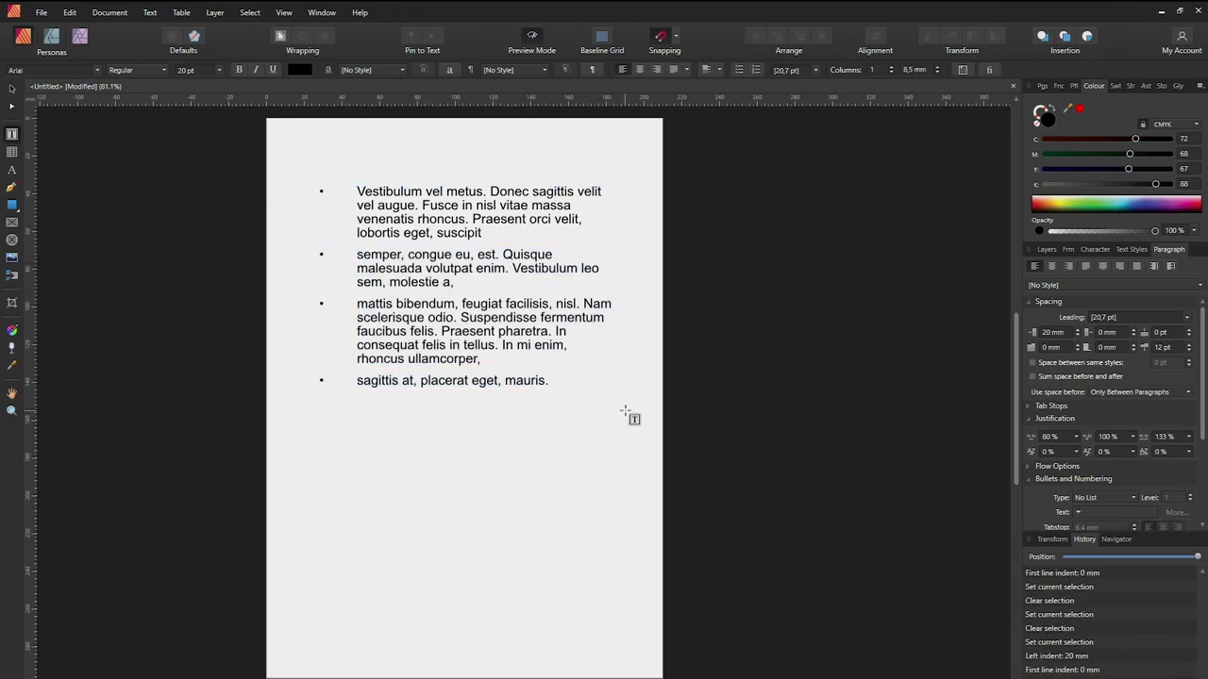